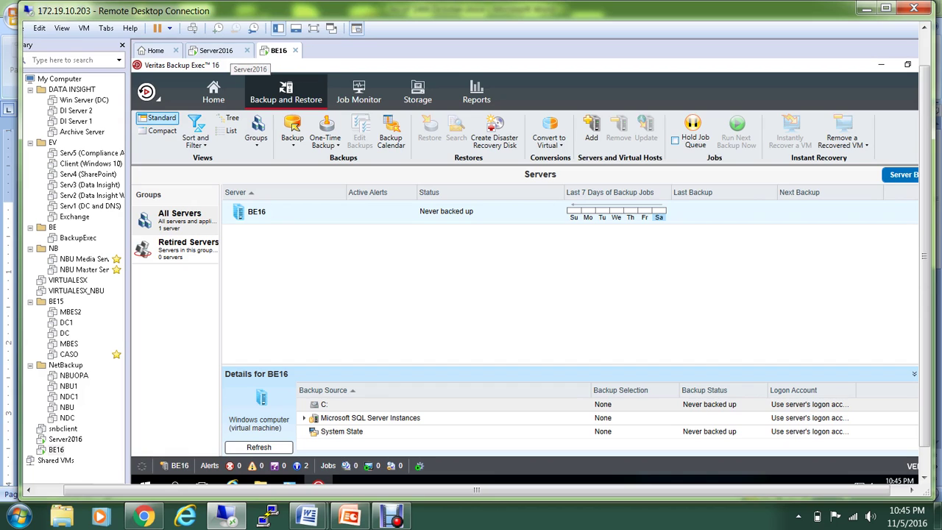
Review the Server2016 machine's system information and the DEMO outline in the Document1 Word file.
left_click(216, 50)
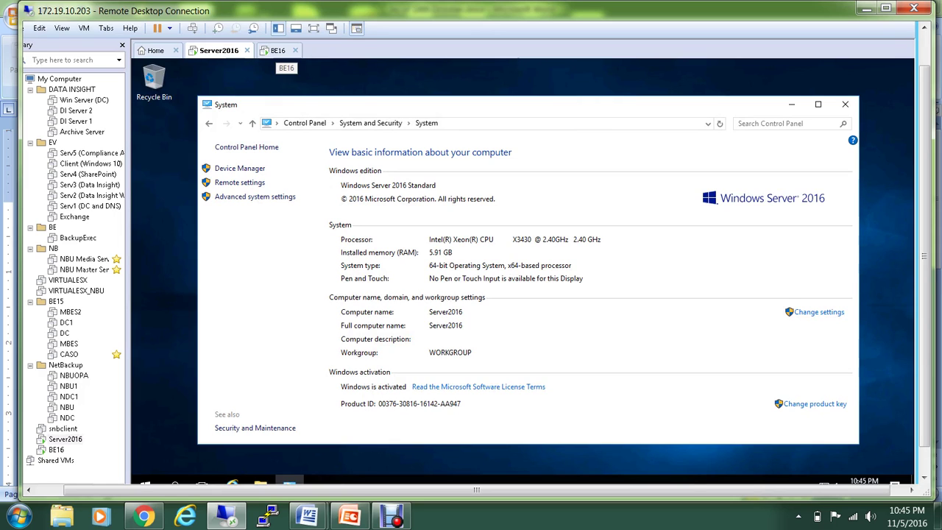
left_click(278, 50)
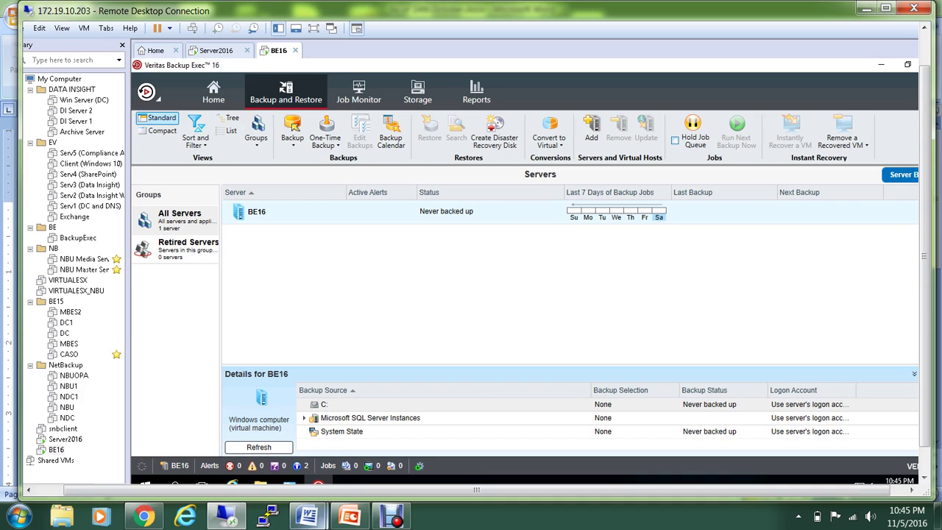
mouse_move(308, 516)
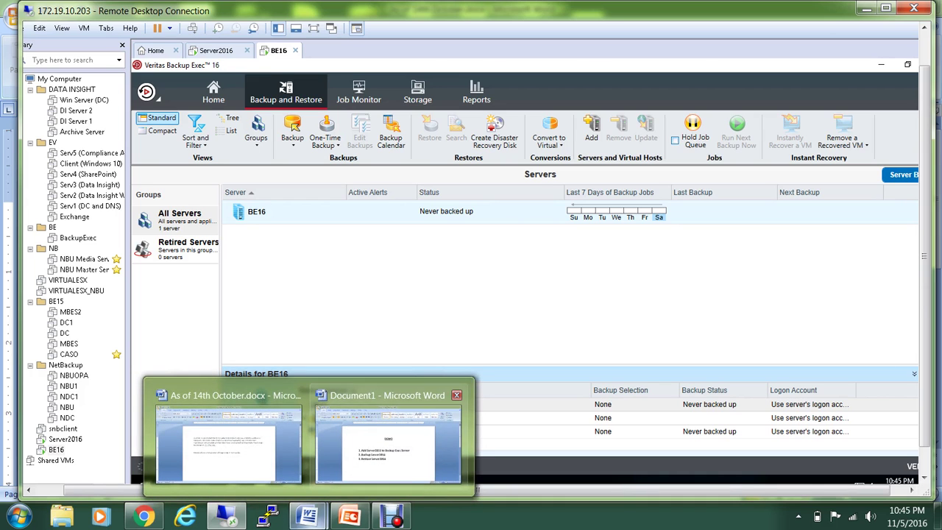
left_click(388, 438)
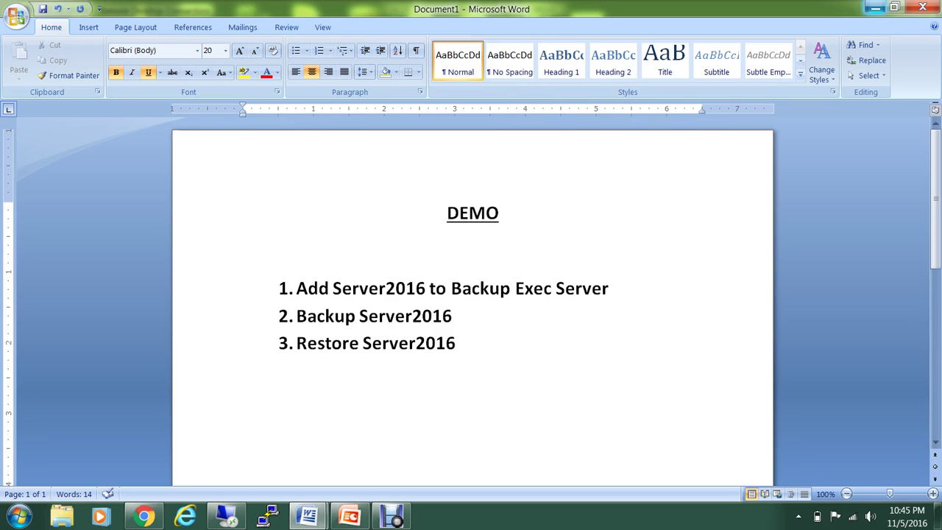
left_click(876, 7)
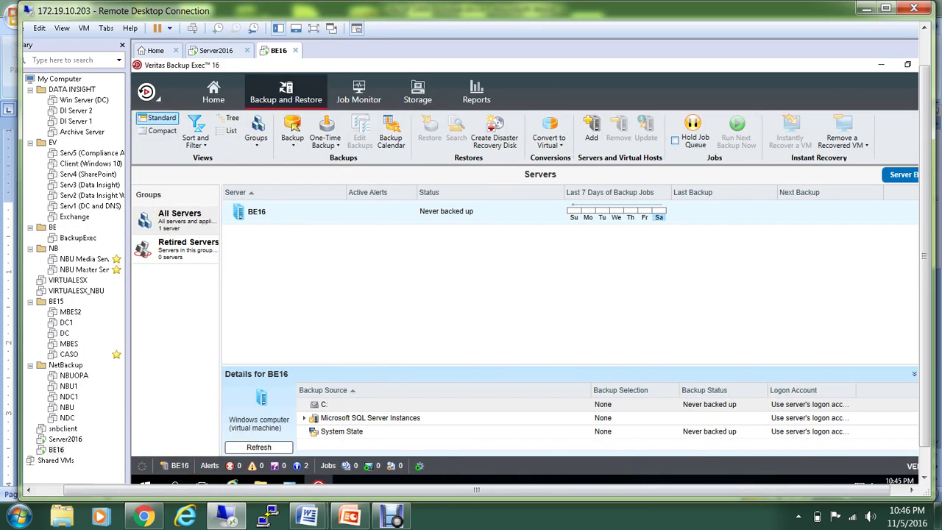
Start adding a Microsoft Windows computers and servers entry on BE16 and allow Backup Exec to establish a trust.
right_click(400, 289)
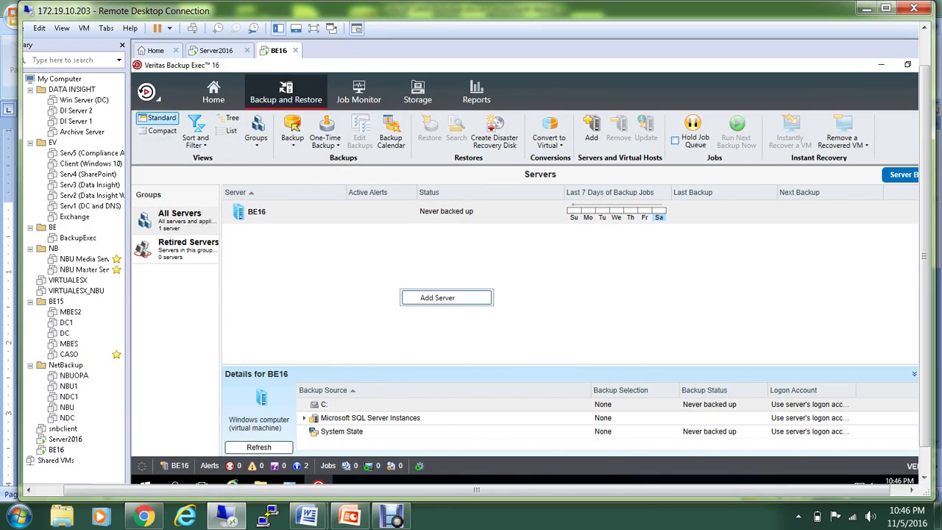
left_click(446, 297)
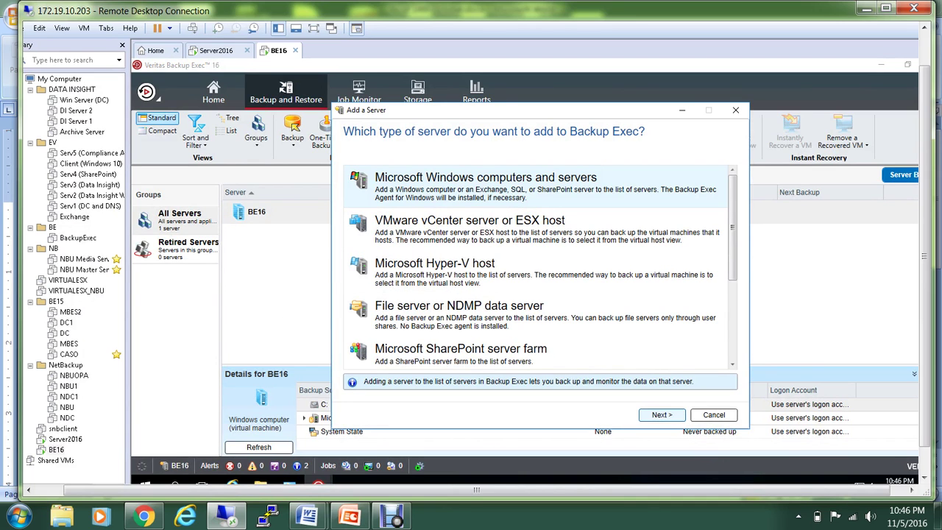
left_click(661, 415)
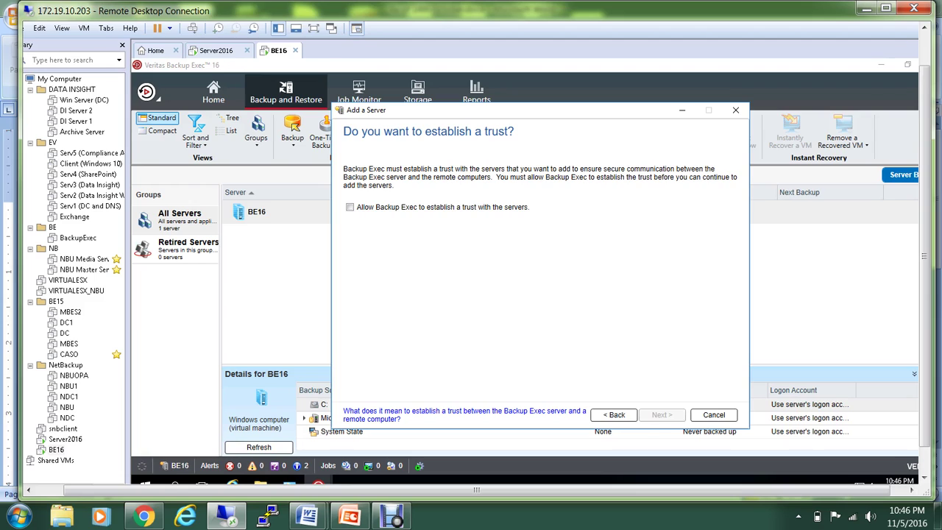
left_click(350, 207)
key("Return")
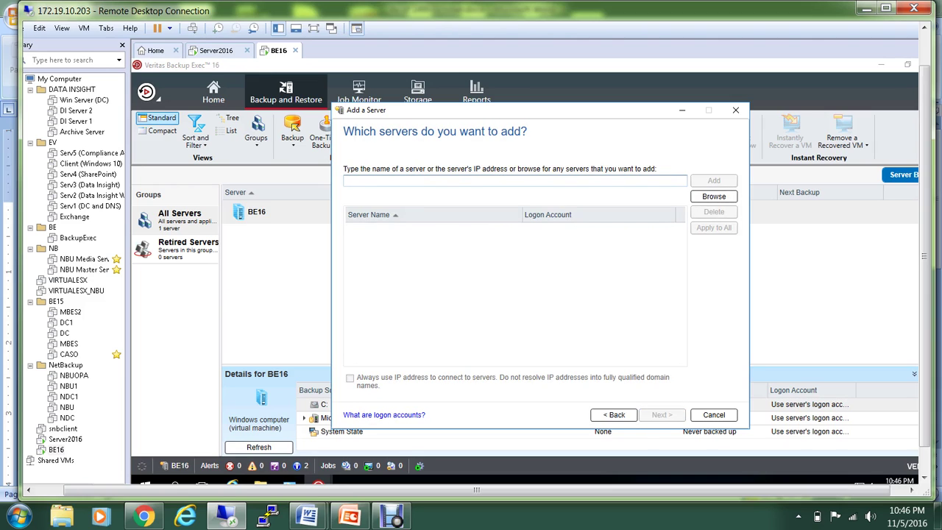
Add Server2016 to the list of servers to add, using the System Logon Account.
type("Server2016")
key("Return")
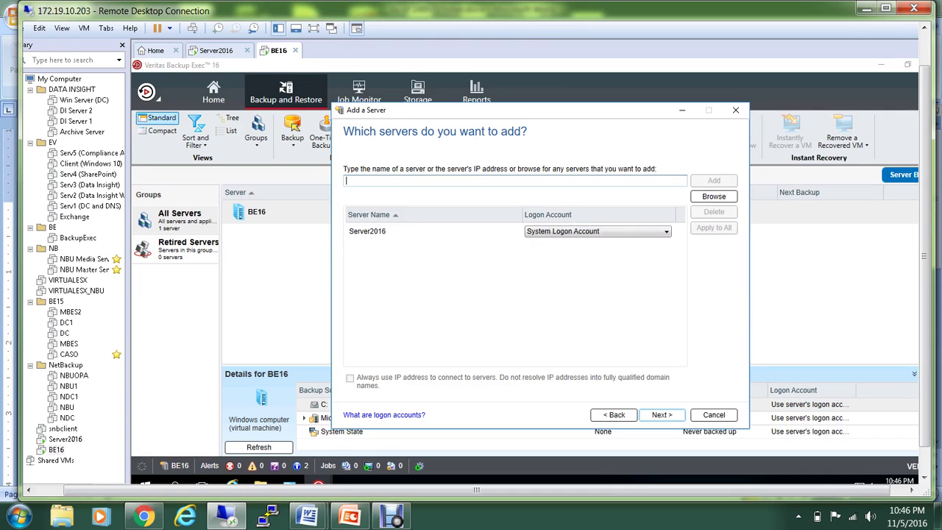
left_click(662, 415)
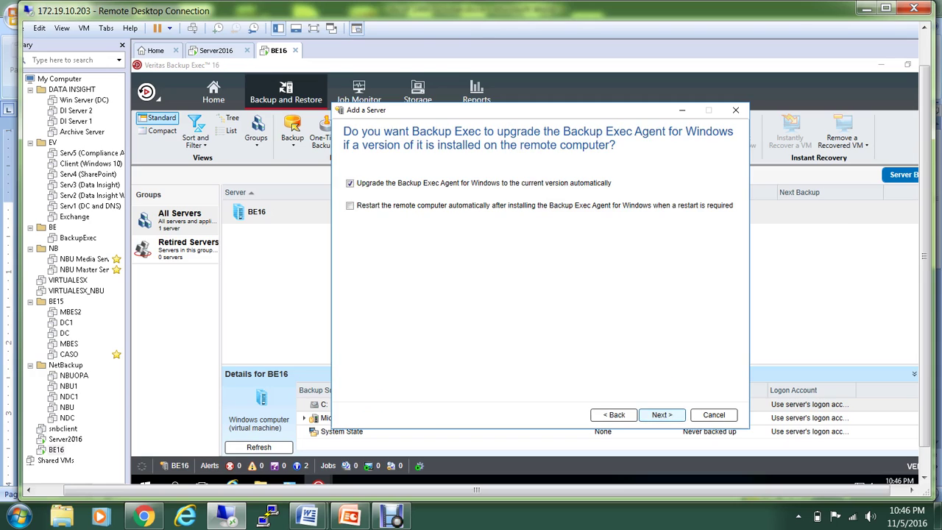
Enable automatic restart of the remote computer, disable the automatic agent upgrade, and start the agent installation on Server2016.
left_click(350, 206)
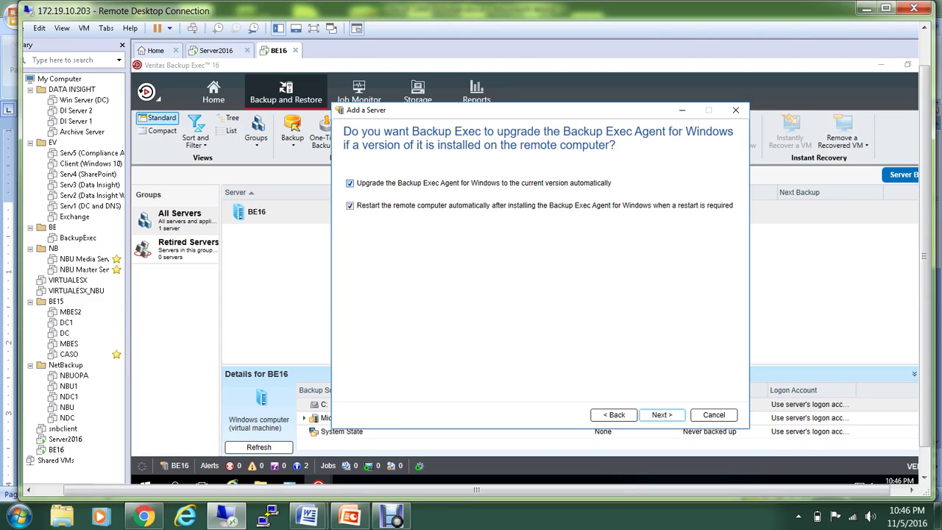
left_click(350, 183)
left_click(662, 414)
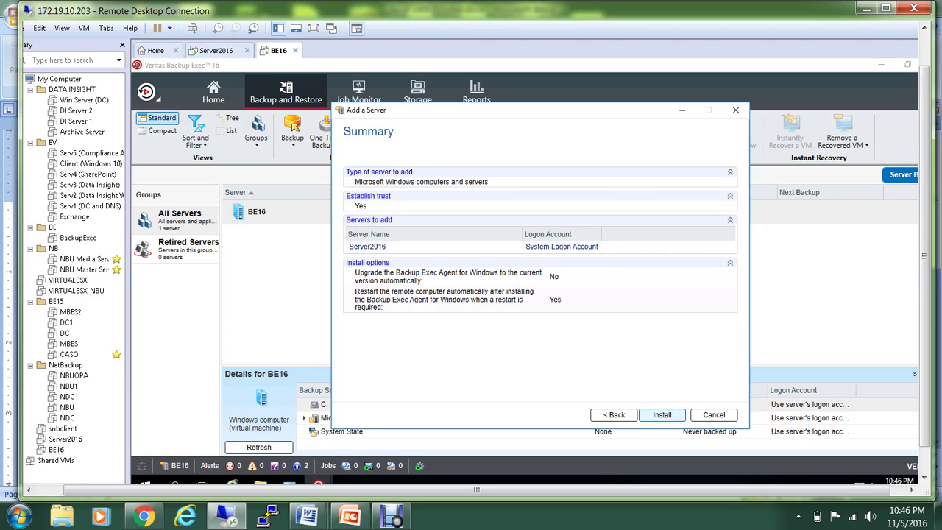
left_click(662, 414)
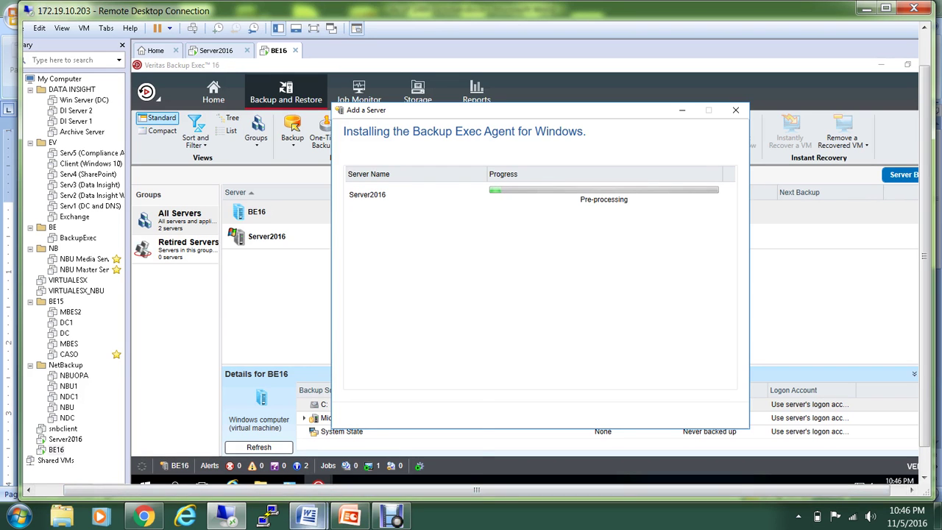
Read the Backup Exec 16 availability note in As of 14th October.docx and review the DEMO outline in Document1.
mouse_move(308, 515)
left_click(228, 438)
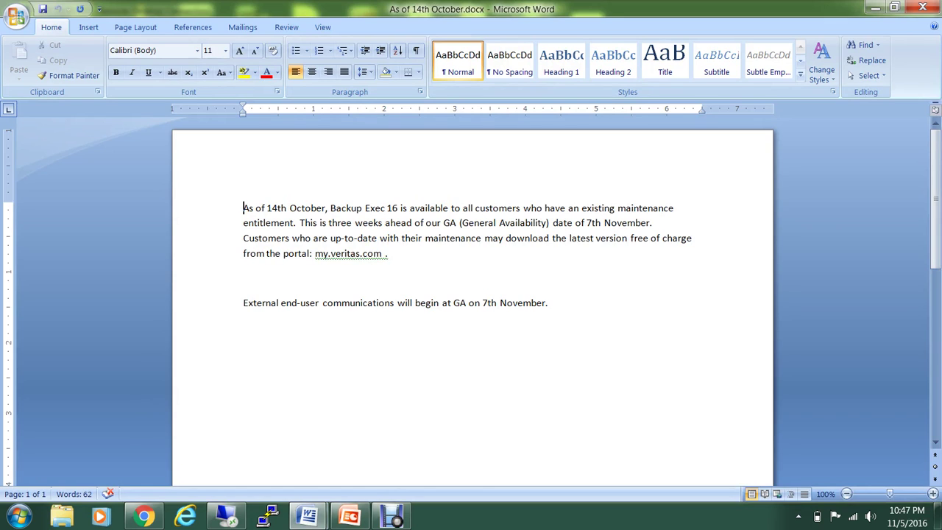
left_click_drag(604, 222, 653, 222)
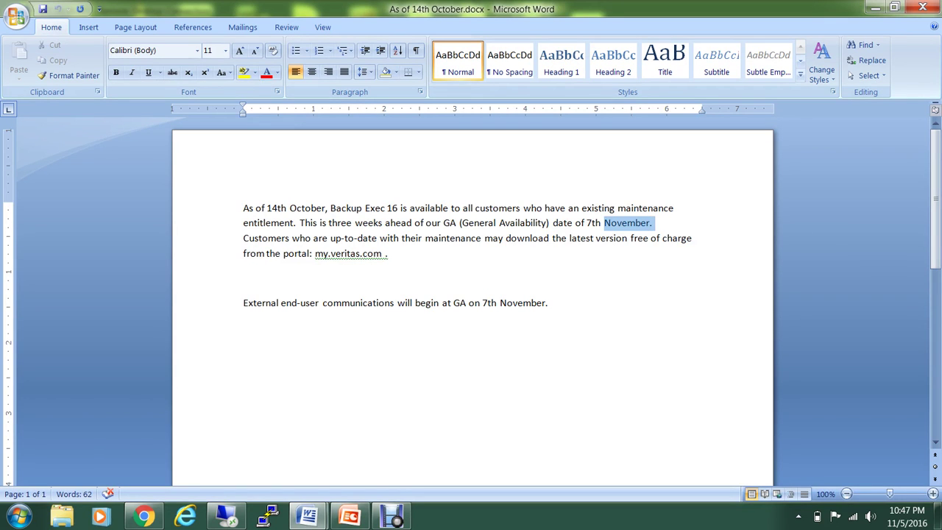
left_click(549, 303)
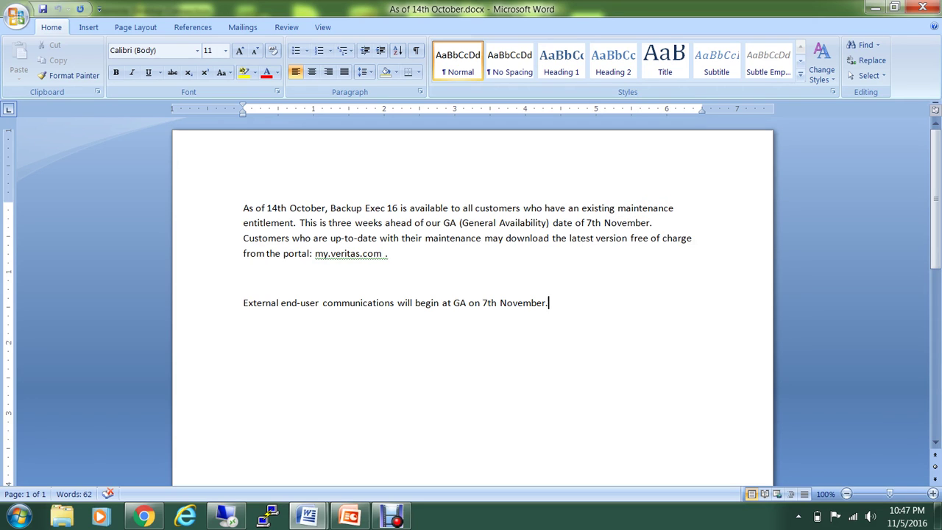
mouse_move(308, 516)
left_click(388, 440)
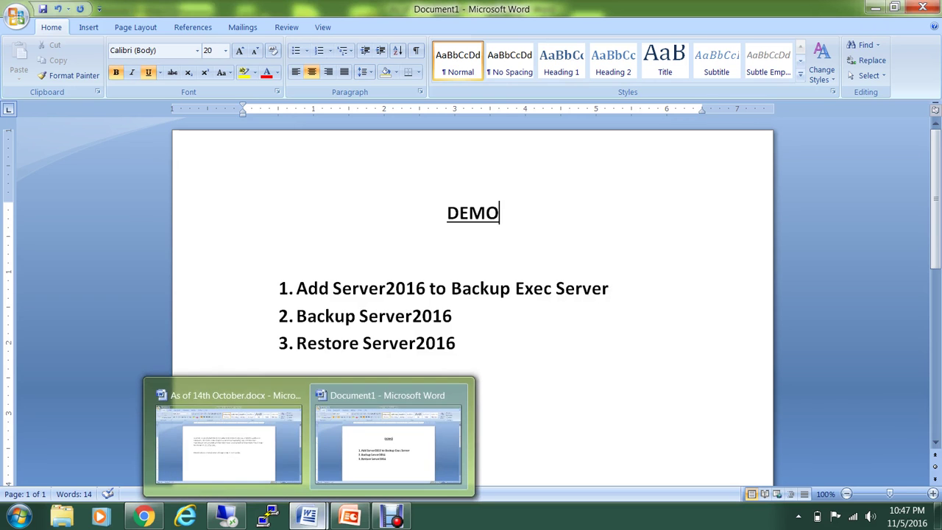
Switch back to the Remote Desktop session and finish adding Server2016 once the agent installation completes.
mouse_move(227, 515)
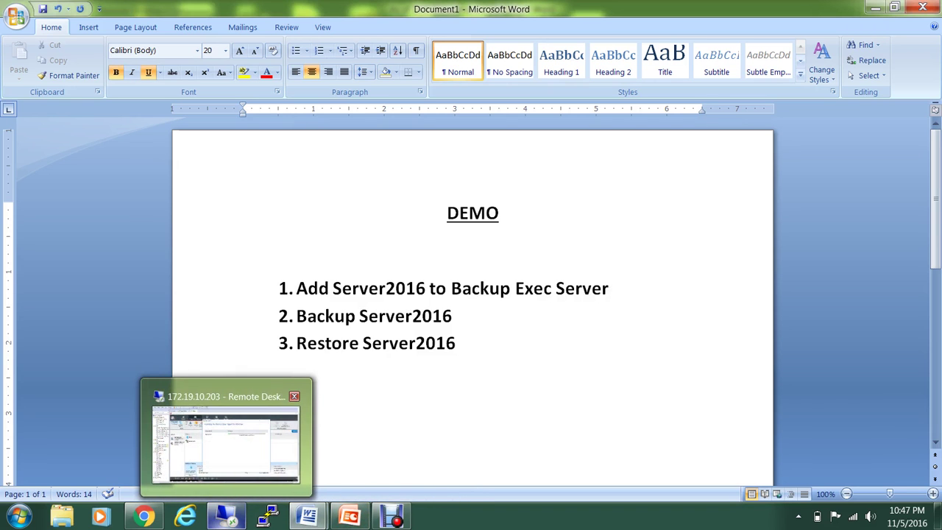
left_click(267, 440)
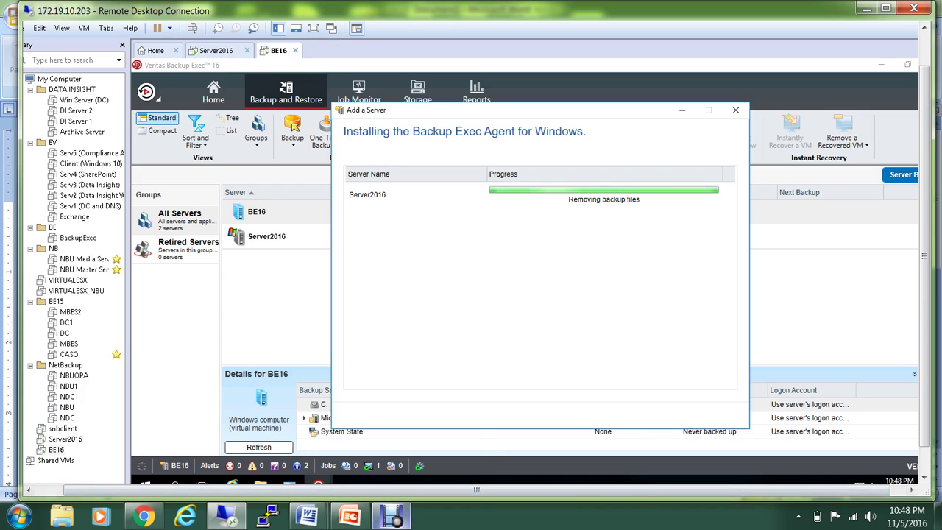
left_click(391, 515)
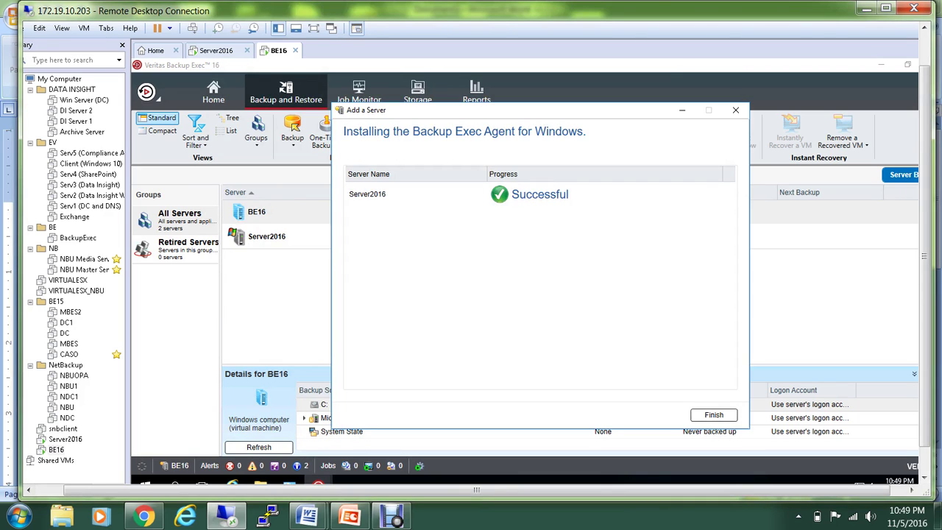
left_click(713, 414)
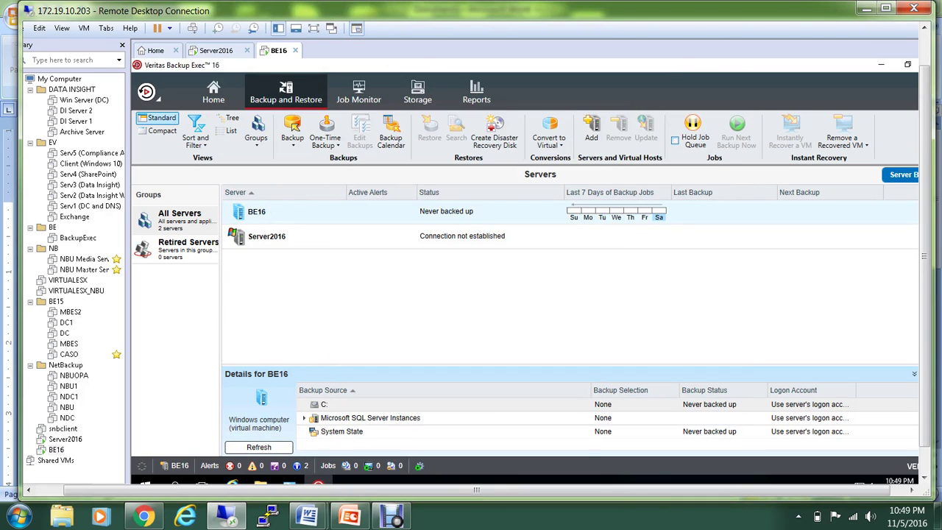
Create a back-up-to-disk job for Server2016 using the Agent-based backup method.
left_click(267, 236)
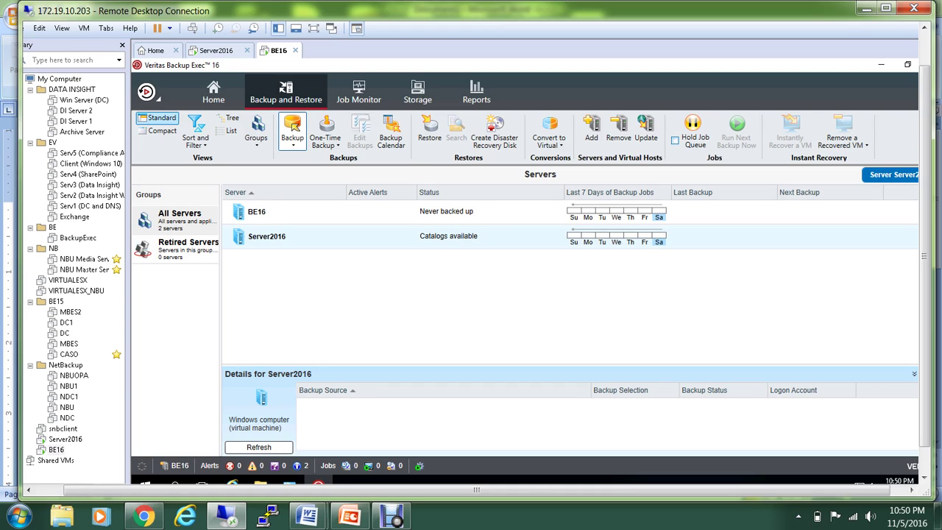
left_click(293, 131)
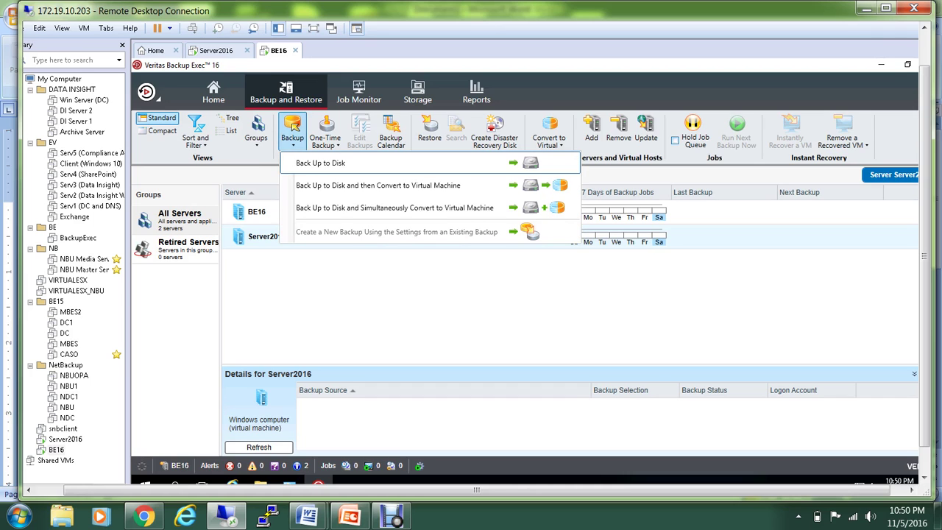
left_click(321, 163)
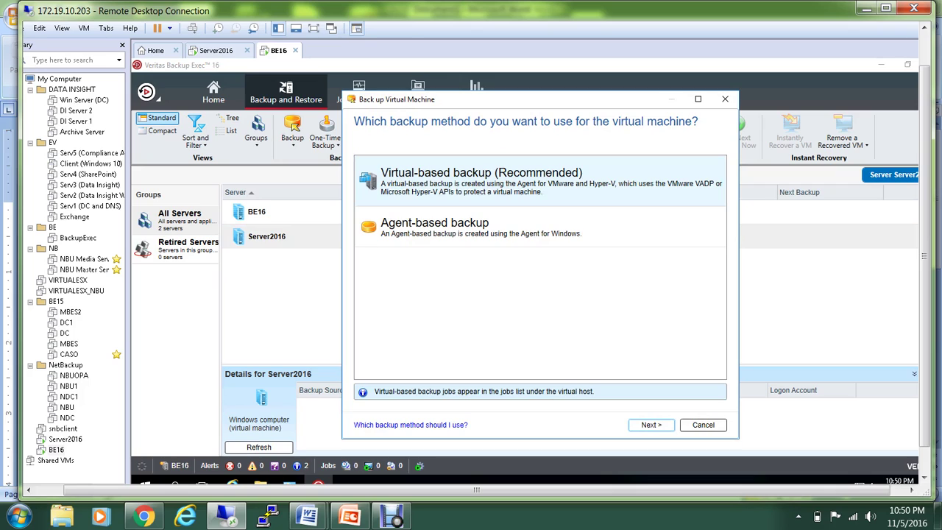
left_click(540, 226)
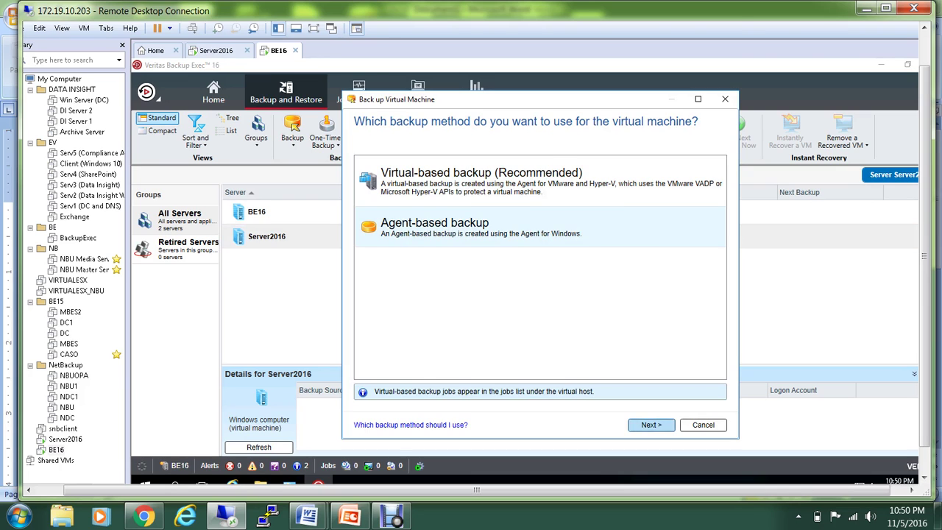
left_click(651, 425)
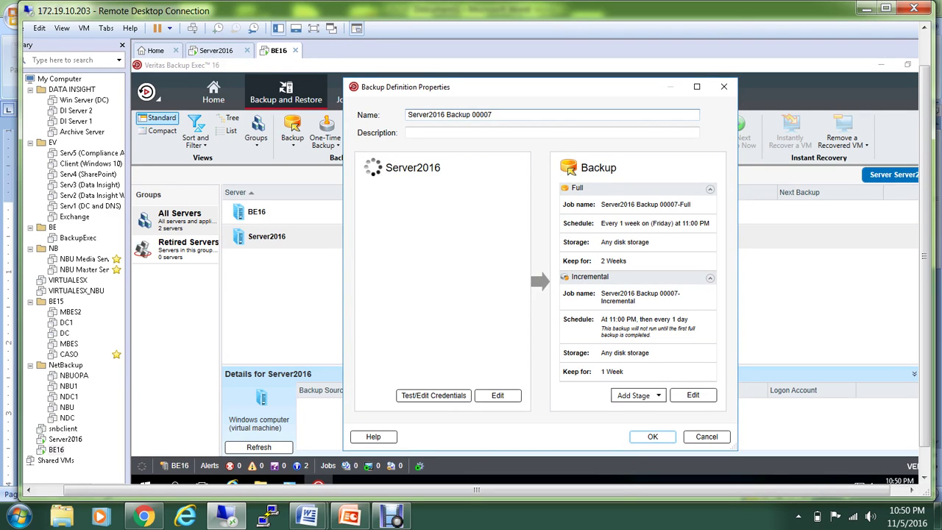
Test all logon credentials for Server2016 and its backup contents, and accept the credential settings.
left_click(433, 395)
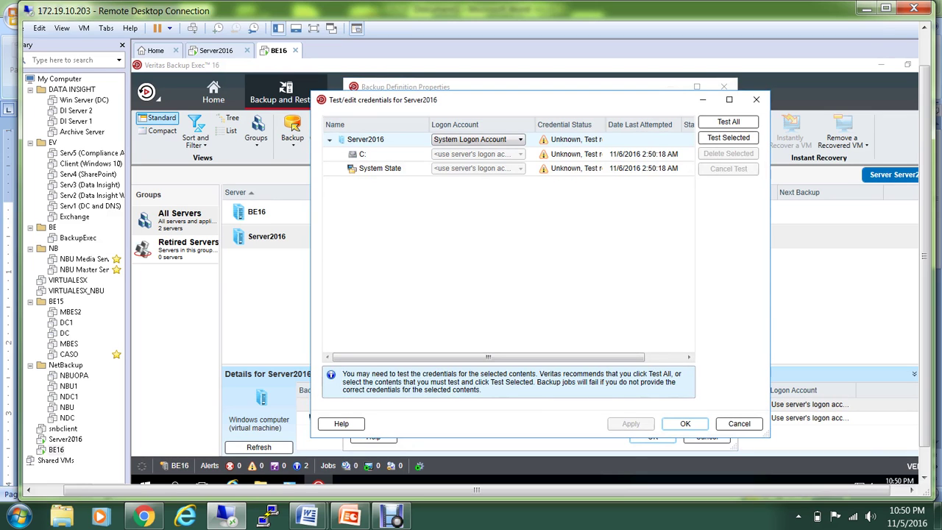
left_click(728, 122)
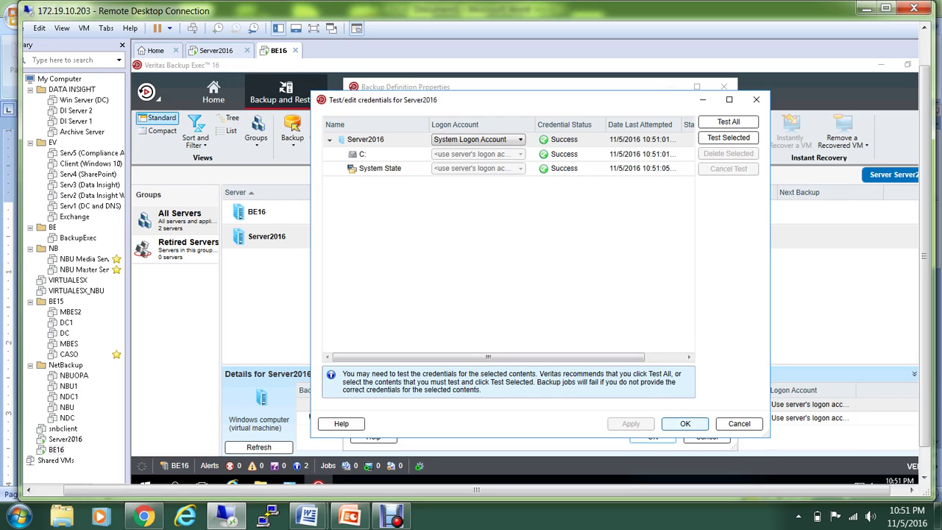
left_click(685, 423)
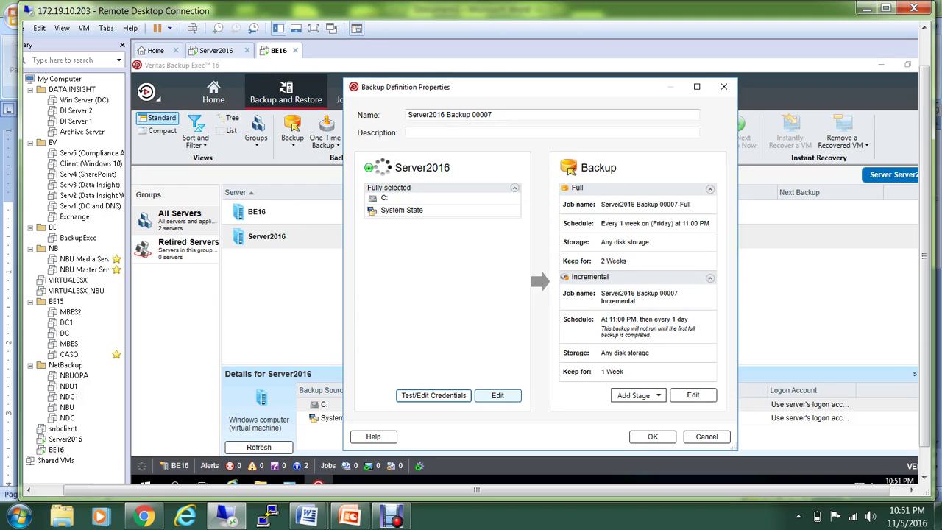
Limit the Server2016 backup selections to the HR folder on C:, excluding System State and all other folders.
left_click(497, 395)
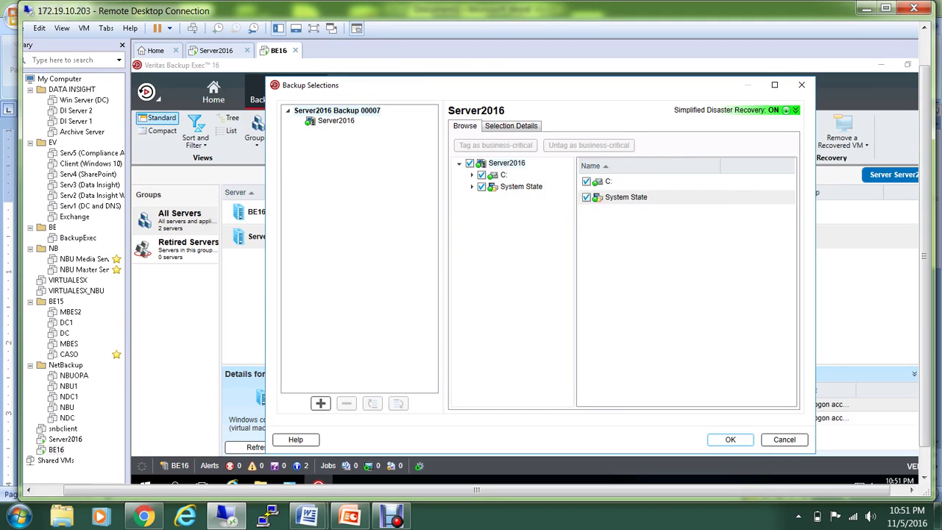
left_click(482, 186)
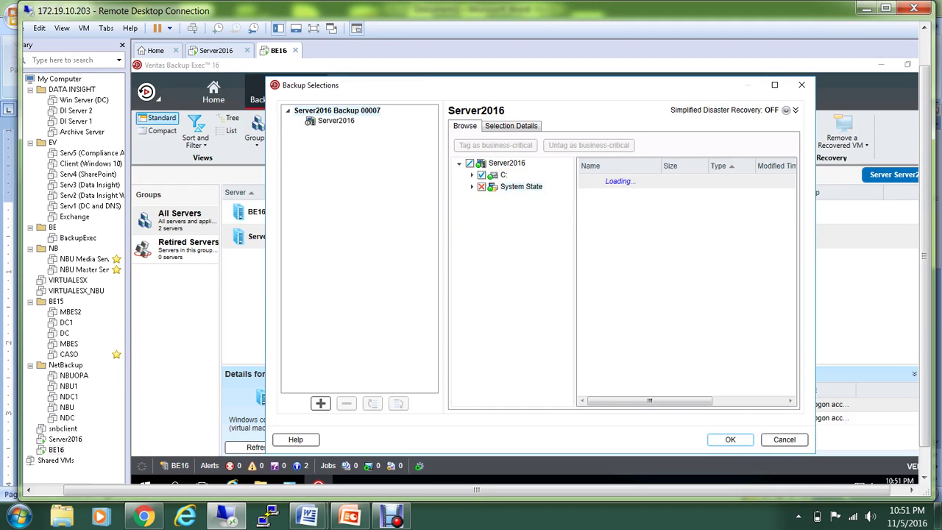
left_click(472, 175)
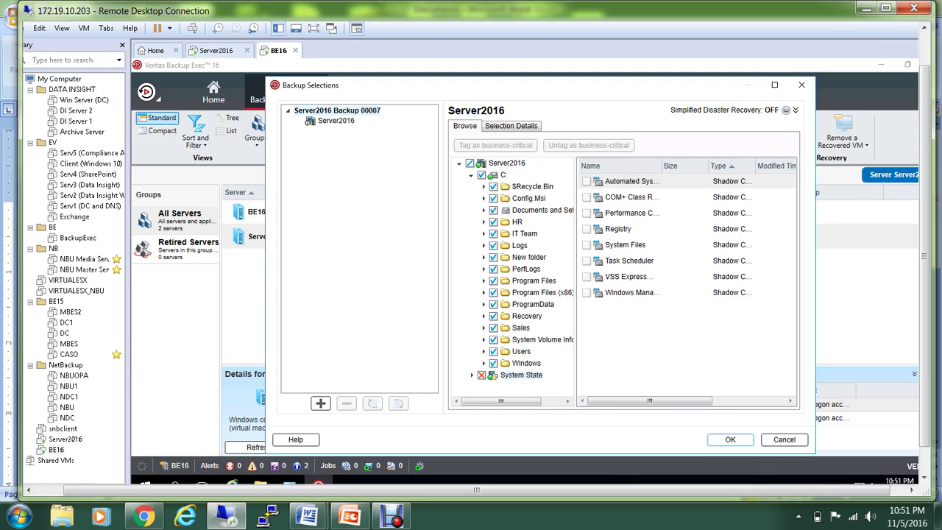
left_click(482, 175)
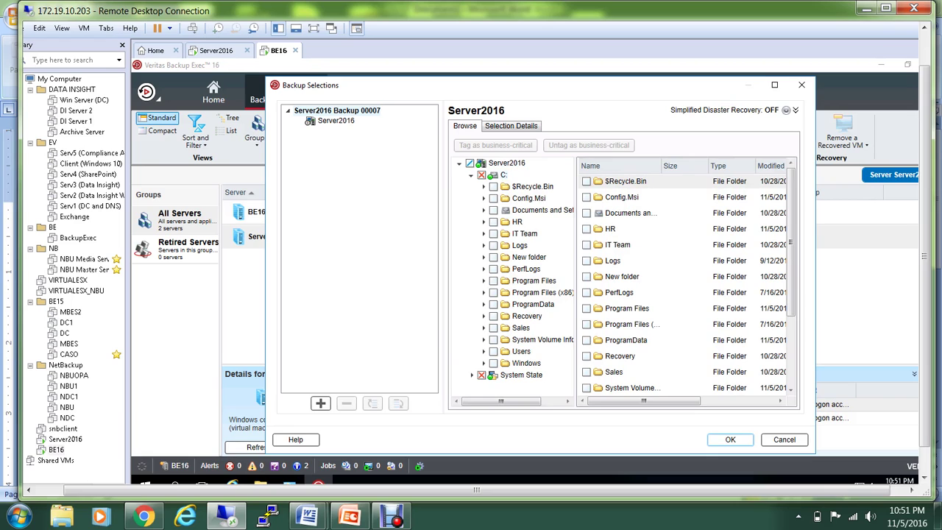
left_click(493, 222)
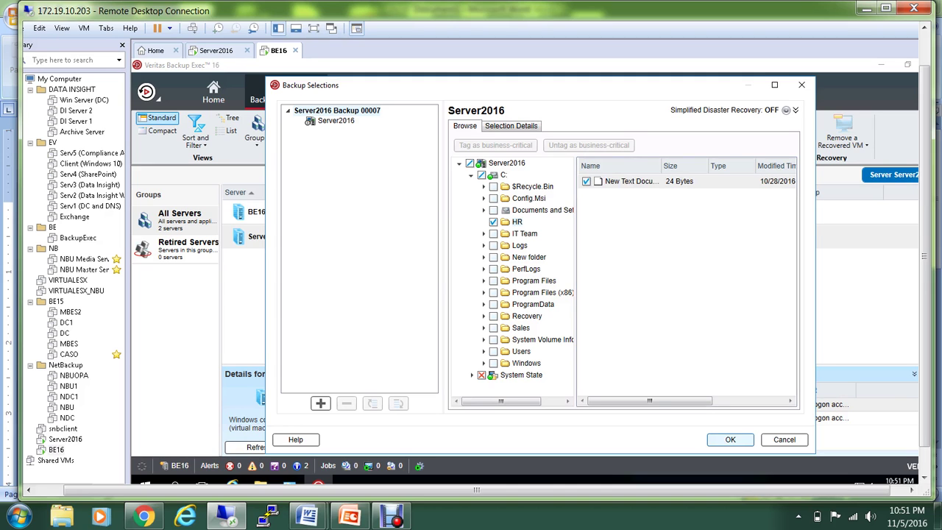
left_click(730, 440)
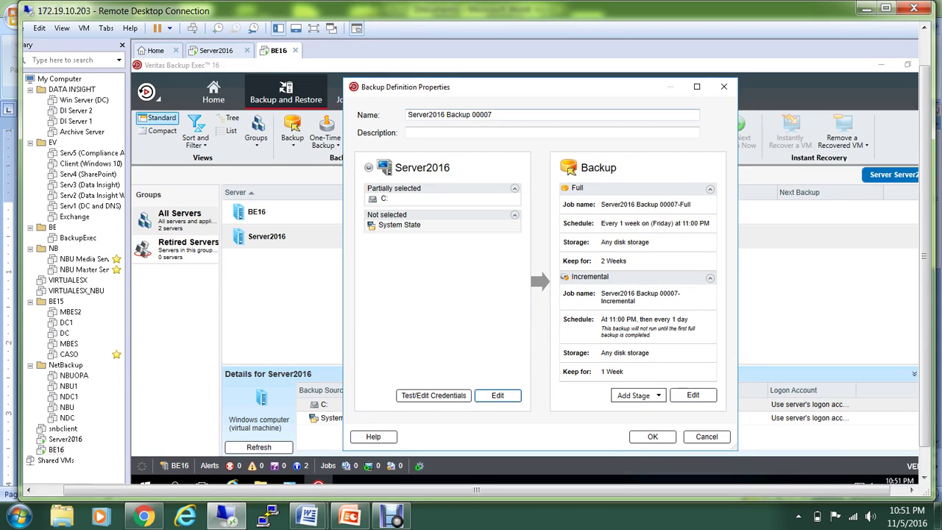
Rename the backup definition as Demo1.
left_click_drag(487, 114, 492, 114)
right_click(492, 113)
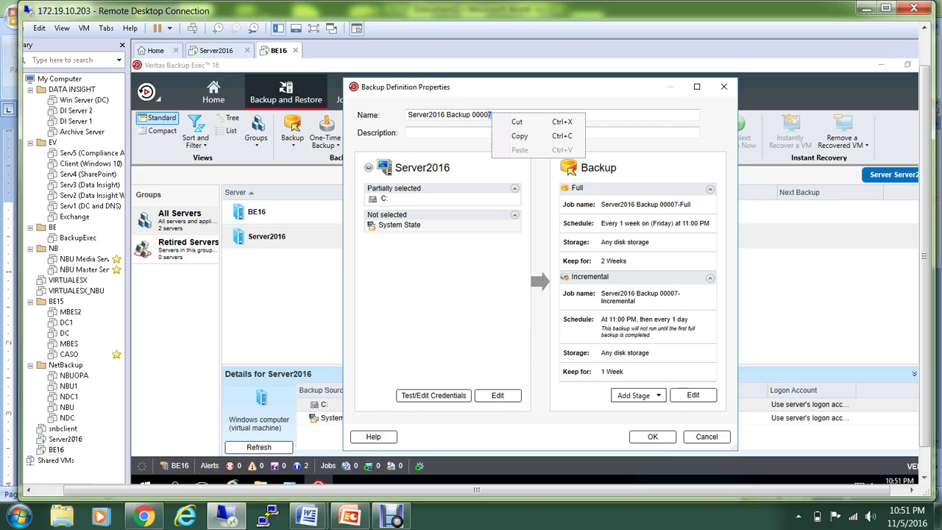
left_click(492, 114)
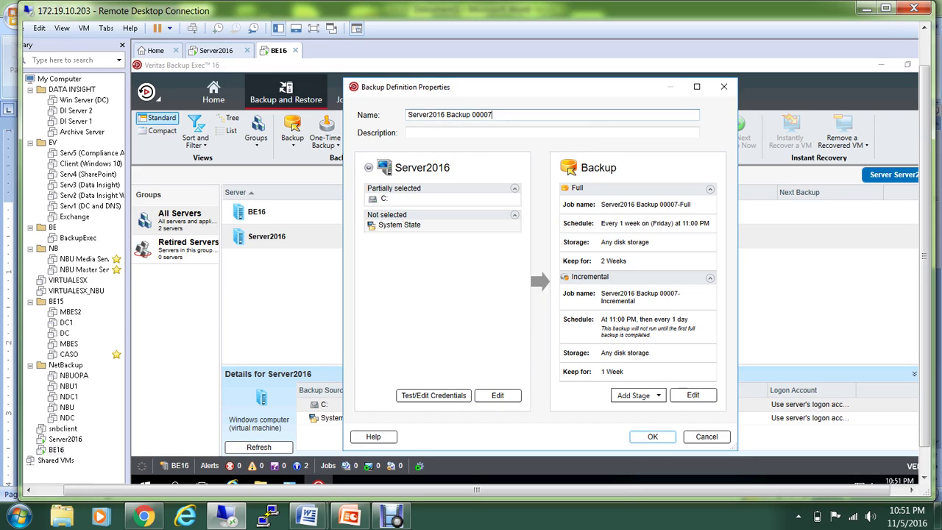
left_click_drag(493, 115, 407, 114)
type("Demo1")
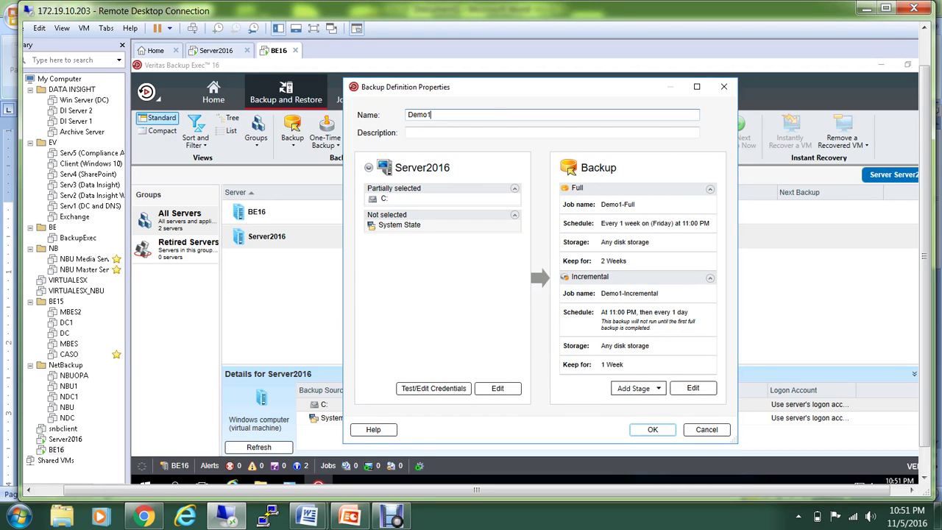
Remove the incremental job from the backup options and rename the full job's template as Demo1.
left_click(692, 388)
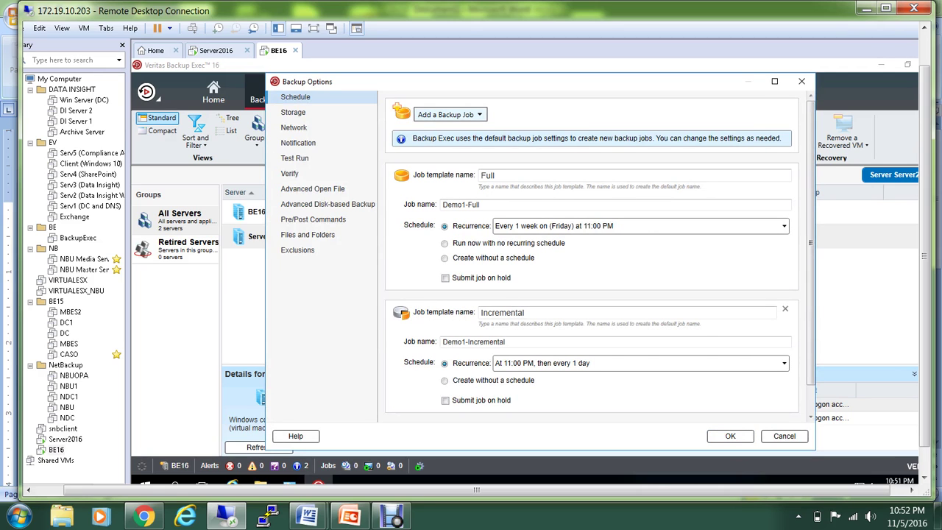
left_click(785, 308)
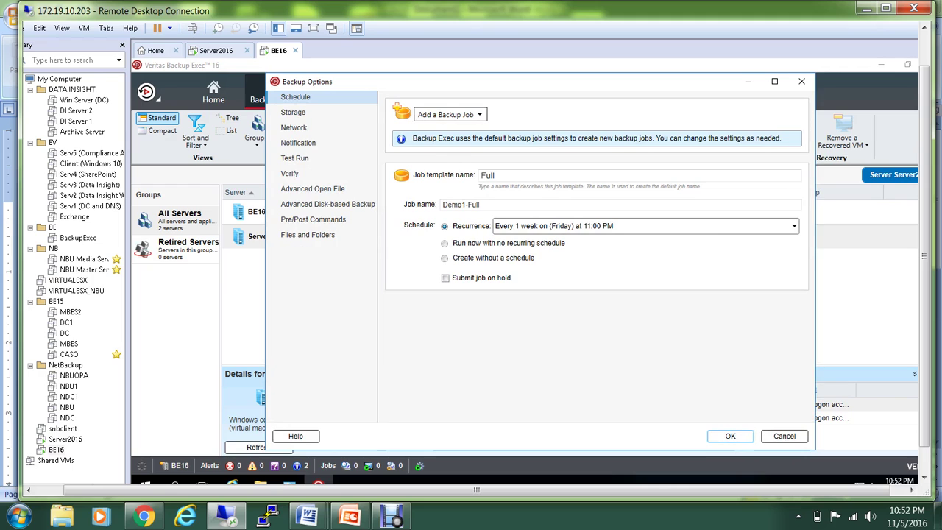
left_click(494, 176)
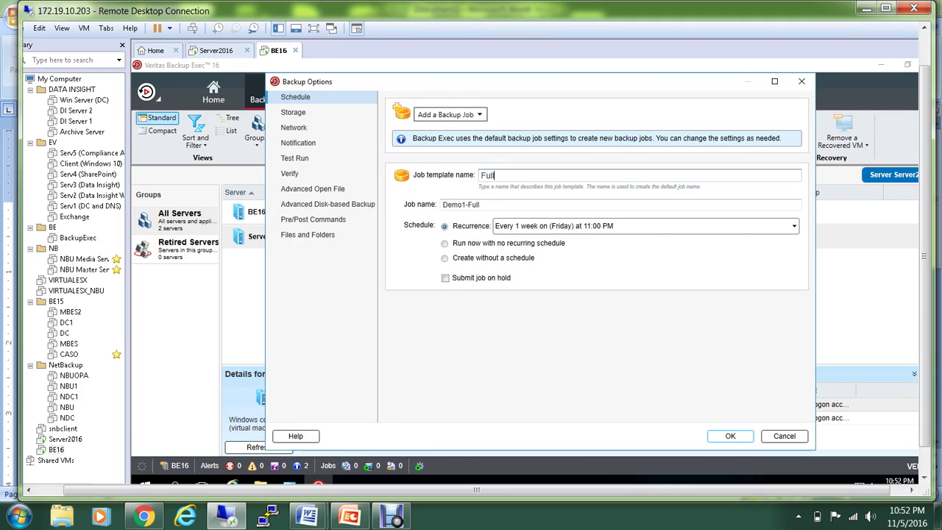
key("ctrl+a")
type("De")
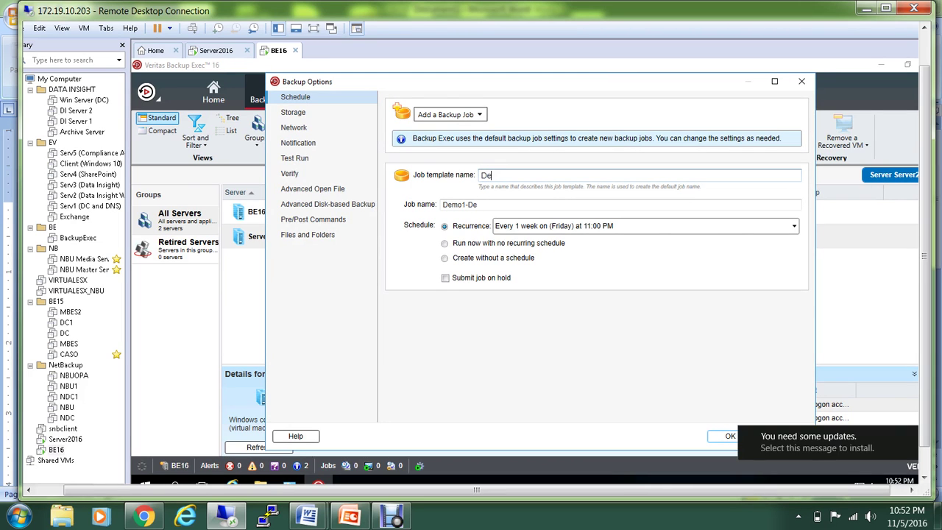
type("mo1")
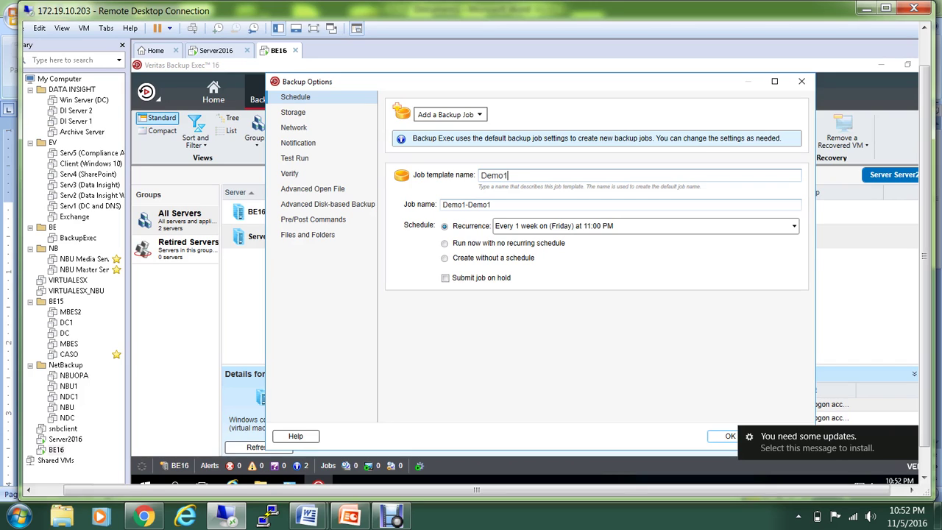
Shorten the full backup's job name to Demo1 and set it to run now with no recurring schedule.
left_click(491, 205)
key("BackSpace")
key("BackSpace")
key("BackSpace")
key("BackSpace")
key("BackSpace")
key("BackSpace")
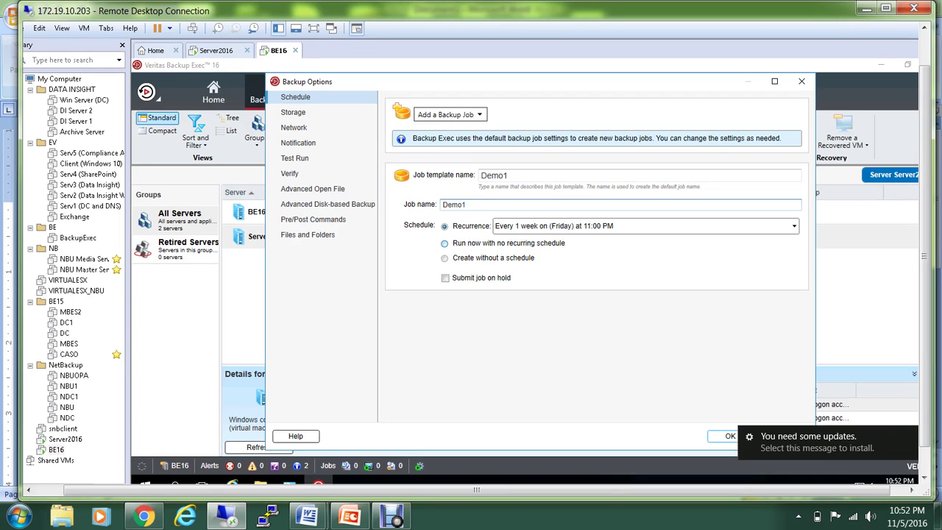
left_click(445, 243)
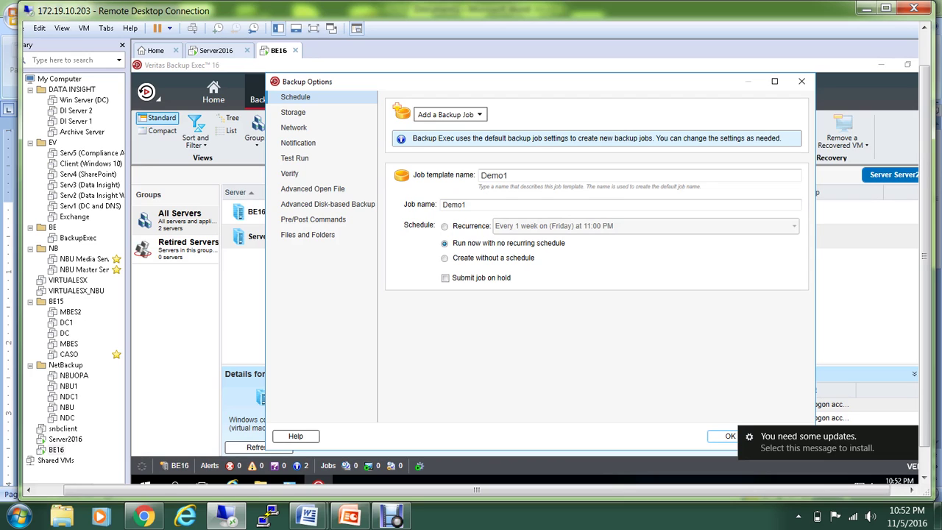
Set the Demo1 backup's storage to Storage 1 and review the available encryption types.
left_click(293, 112)
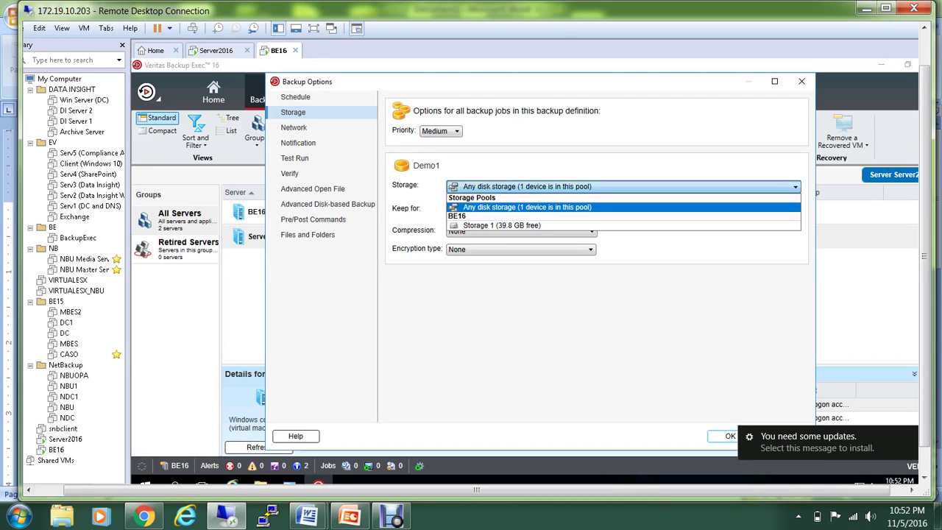
left_click(502, 225)
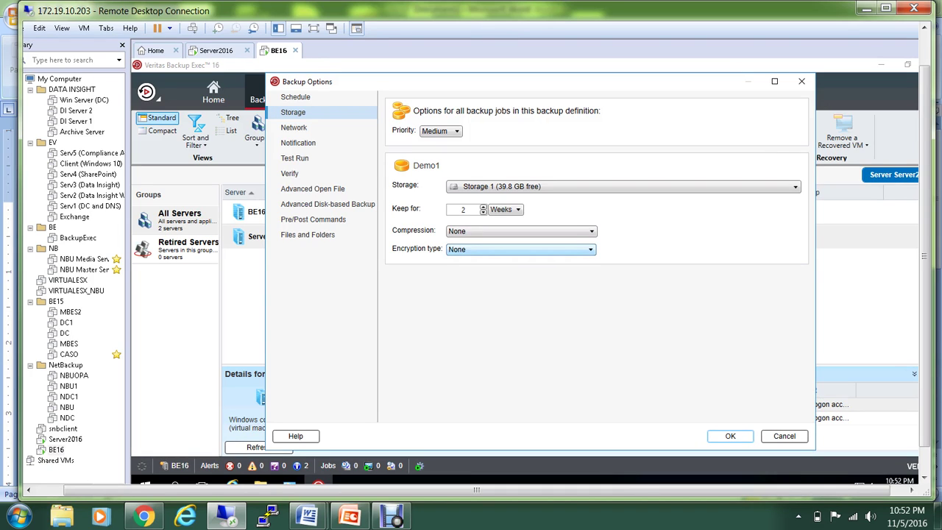
left_click(520, 248)
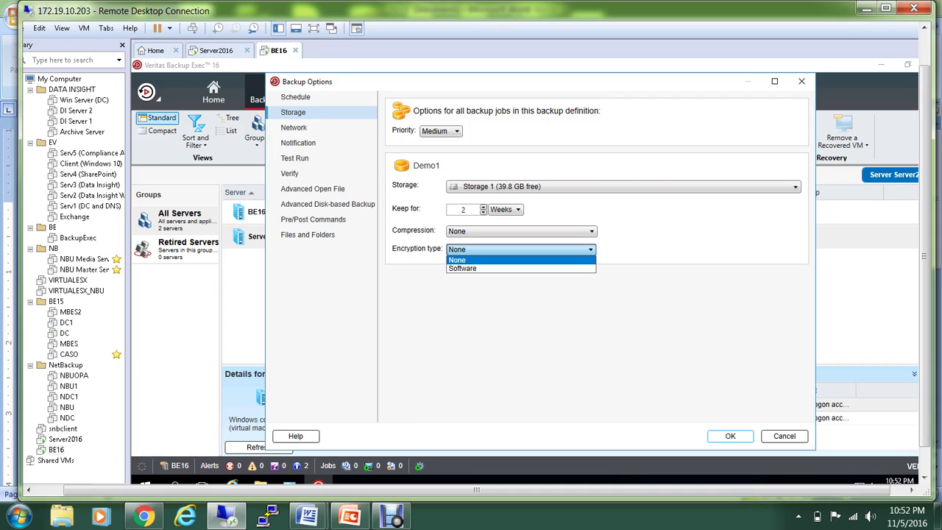
key("Escape")
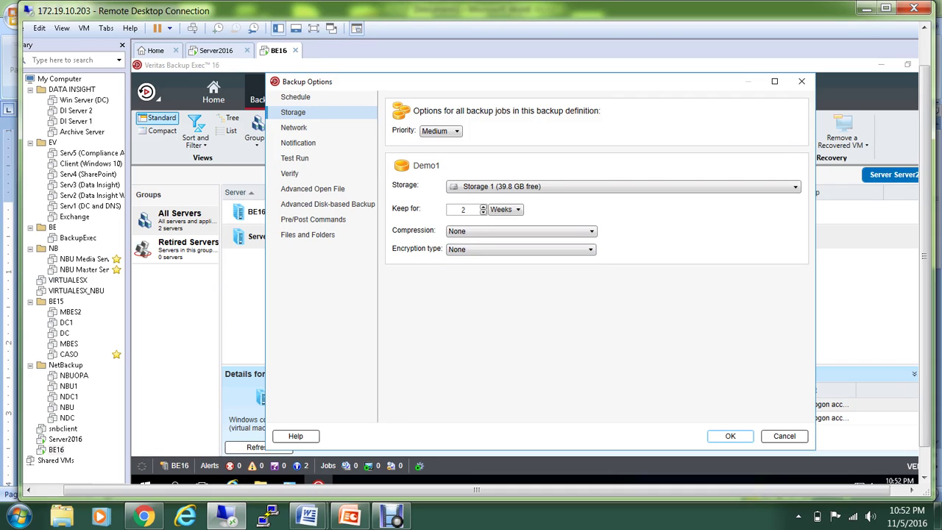
Review the network, notification, test run, verify, open file, disk-based backup, pre/post command, and files and folders options.
left_click(294, 127)
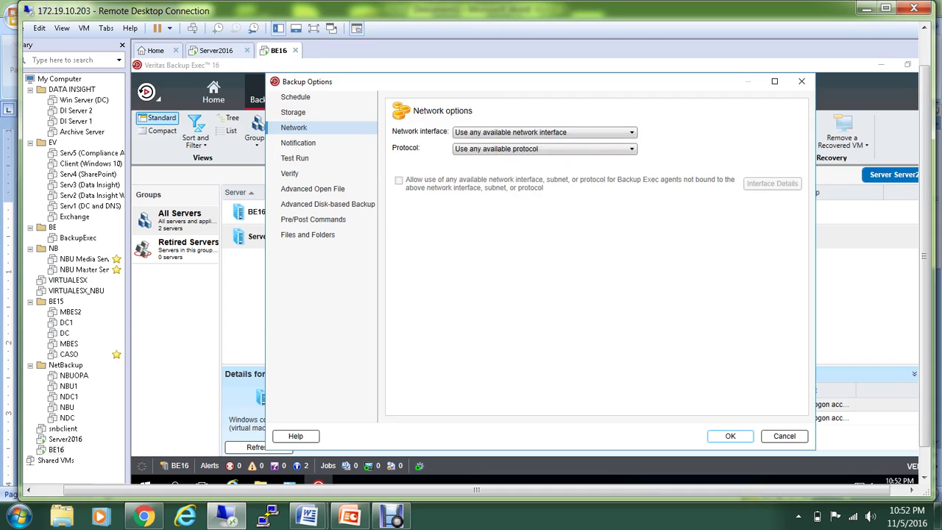
left_click(298, 143)
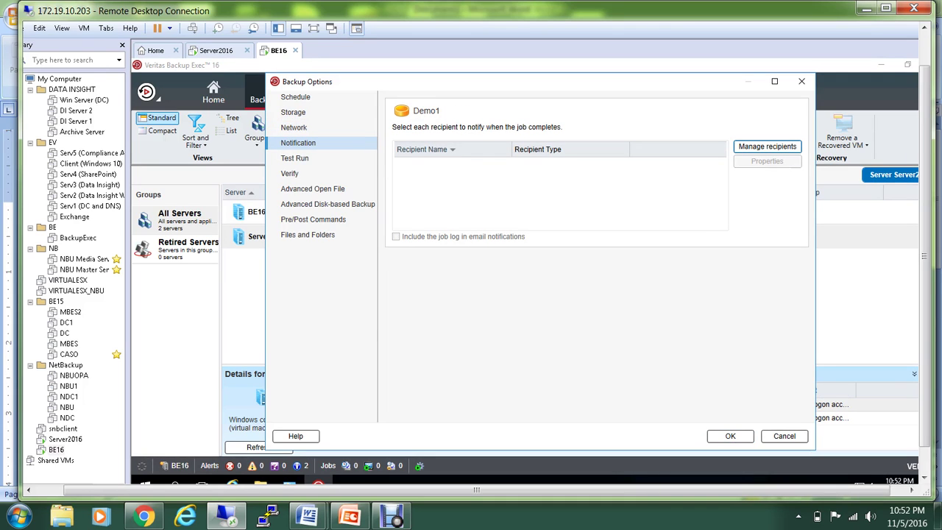
left_click(295, 157)
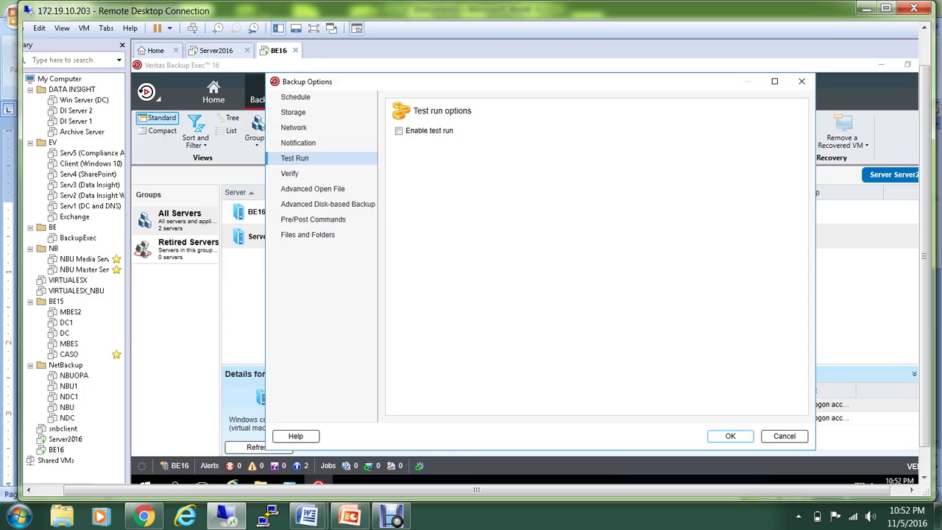
left_click(290, 173)
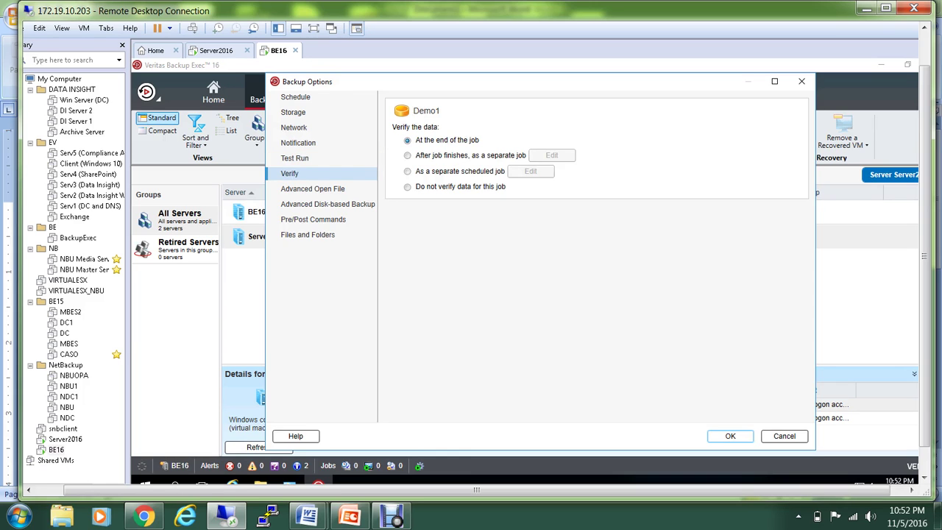
left_click(312, 188)
left_click(328, 204)
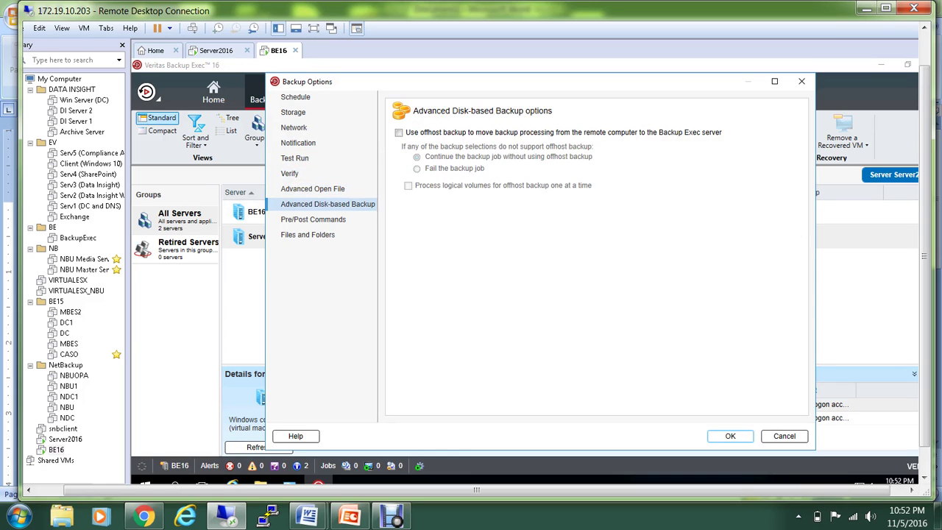
left_click(313, 220)
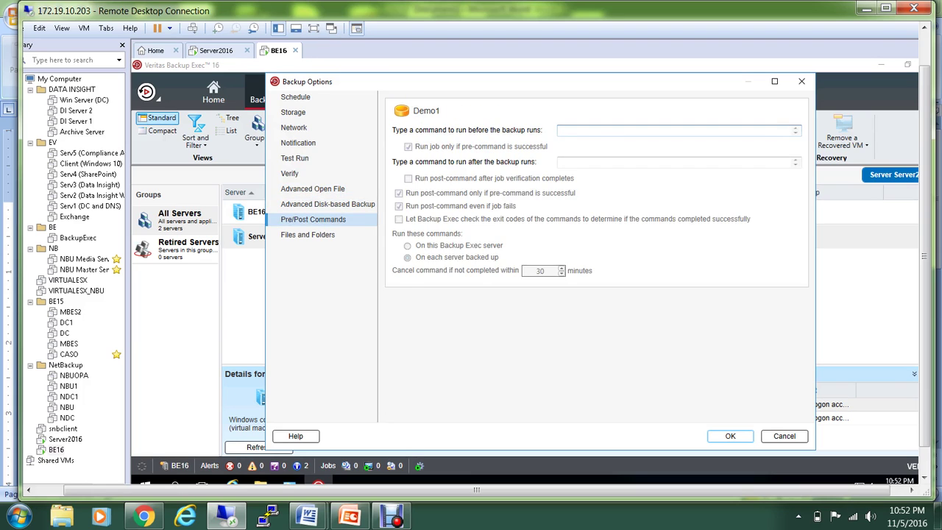
left_click(308, 234)
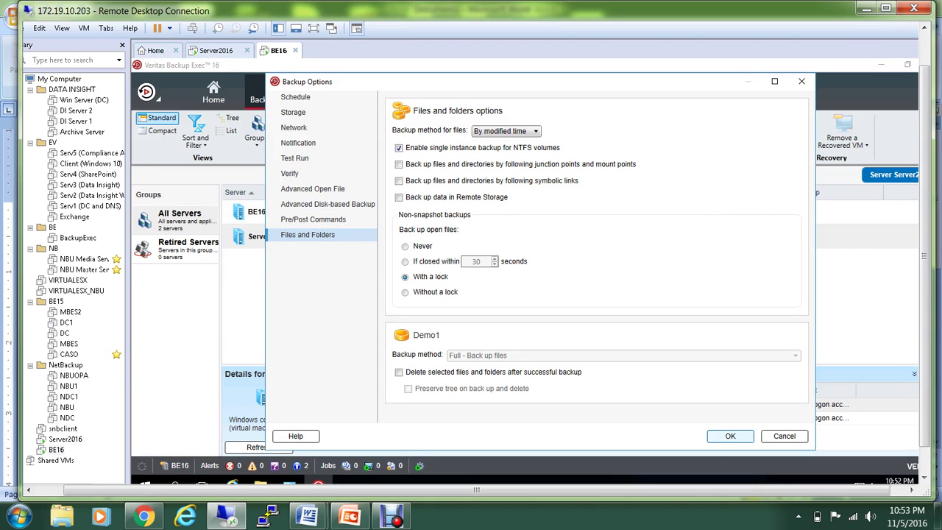
Accept the backup options to submit the Demo1 job, and monitor the job until it finishes.
left_click(730, 436)
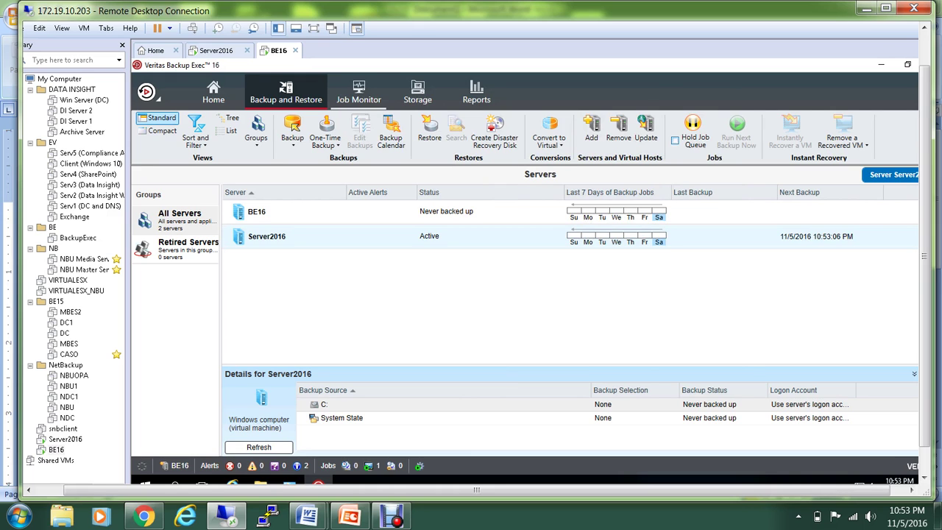
left_click(358, 92)
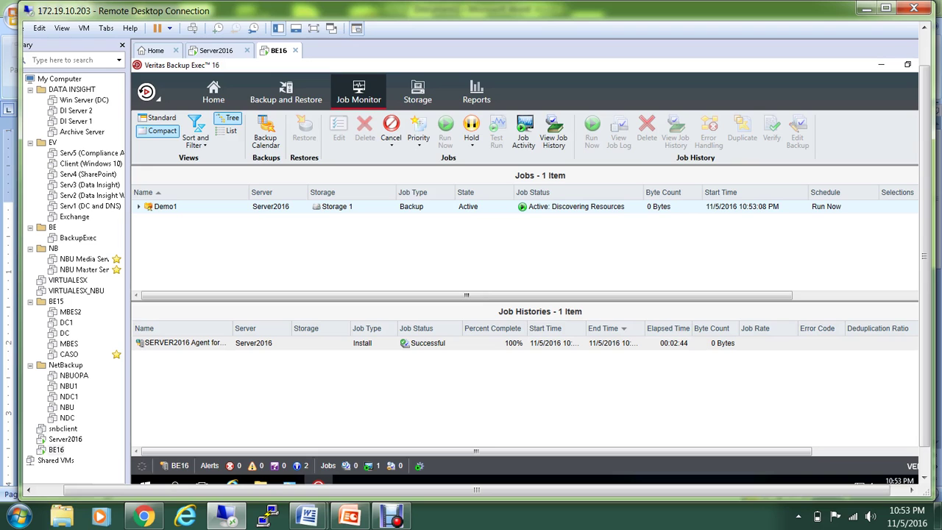
mouse_move(392, 516)
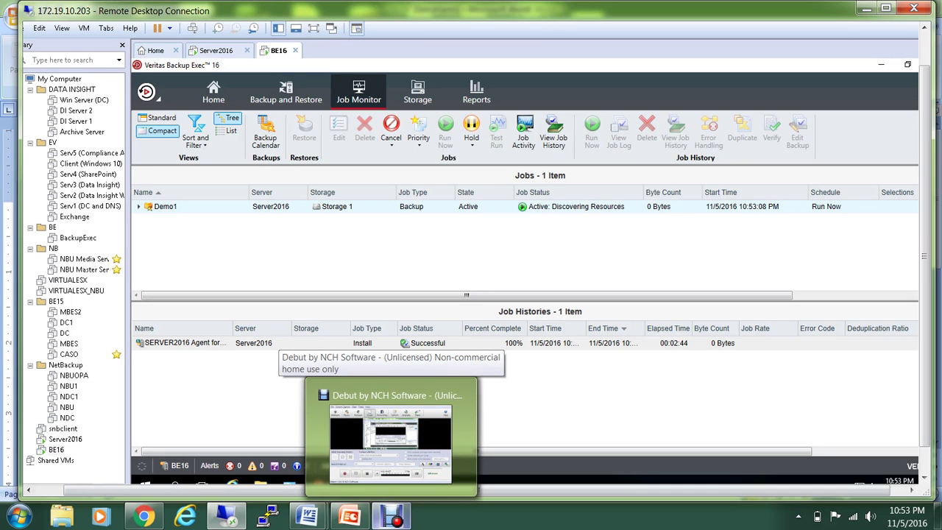
left_click(391, 441)
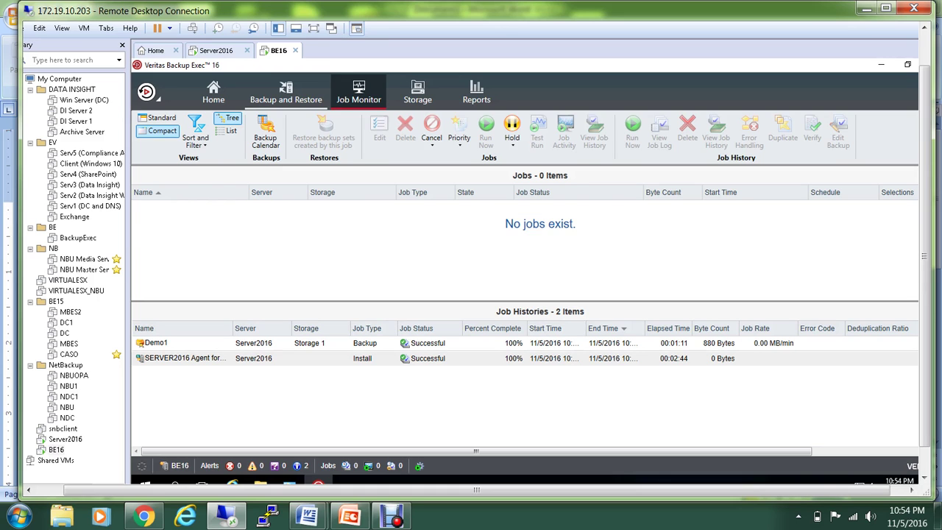
Switch to the Server2016 machine and check the contents of the HR folder on drive C:.
left_click(286, 93)
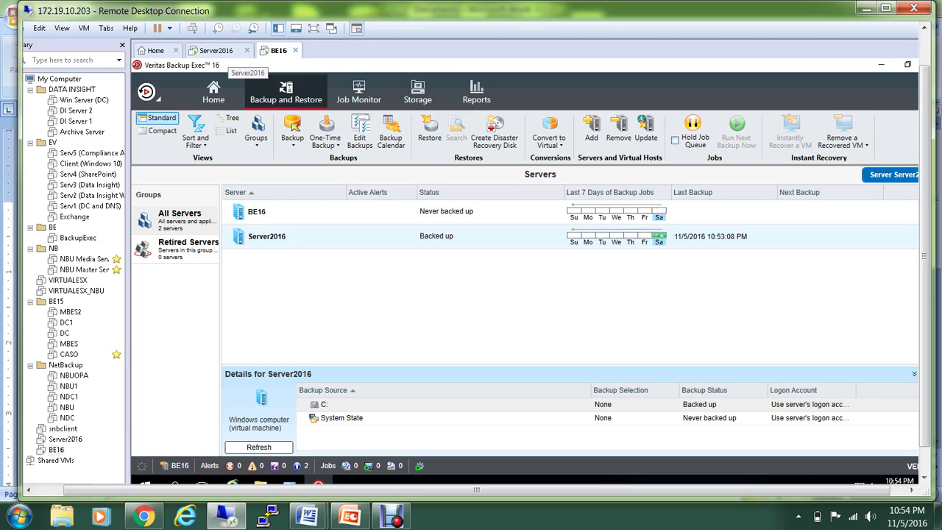
left_click(216, 50)
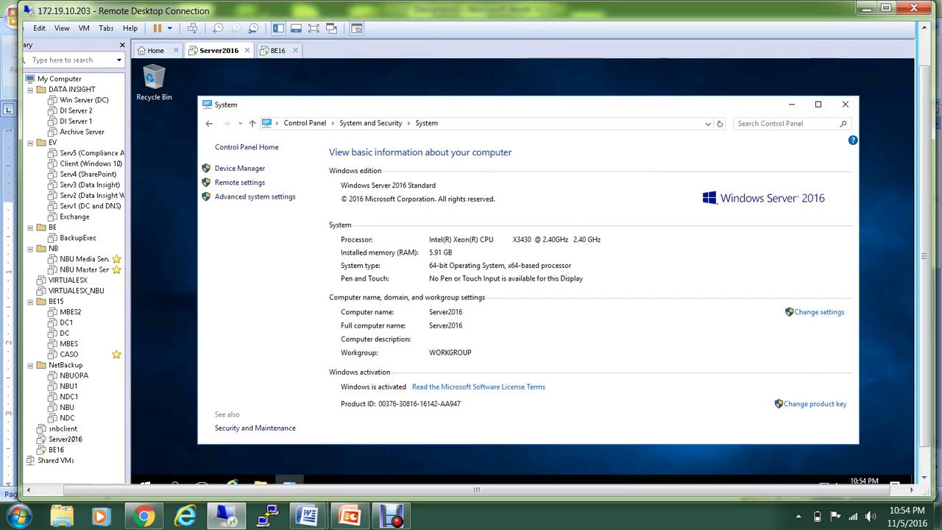
left_click_drag(924, 256, 924, 280)
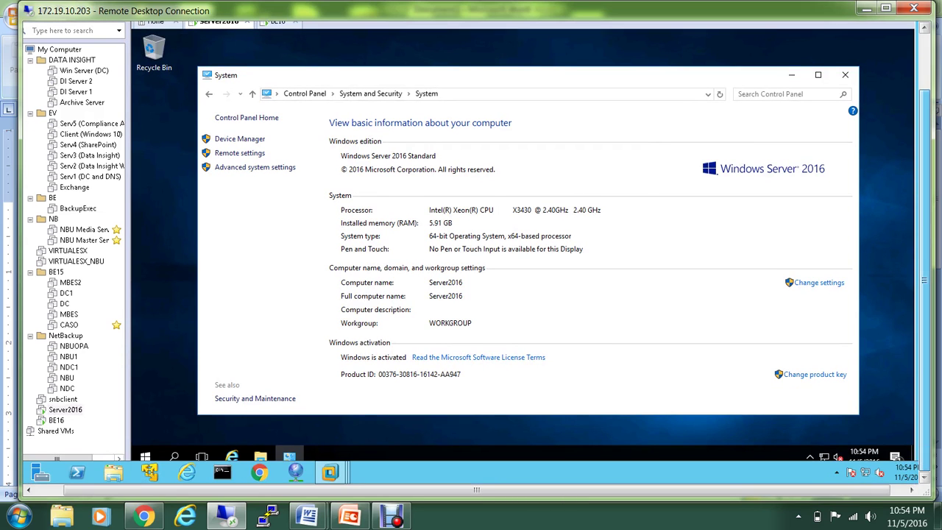
left_click(260, 455)
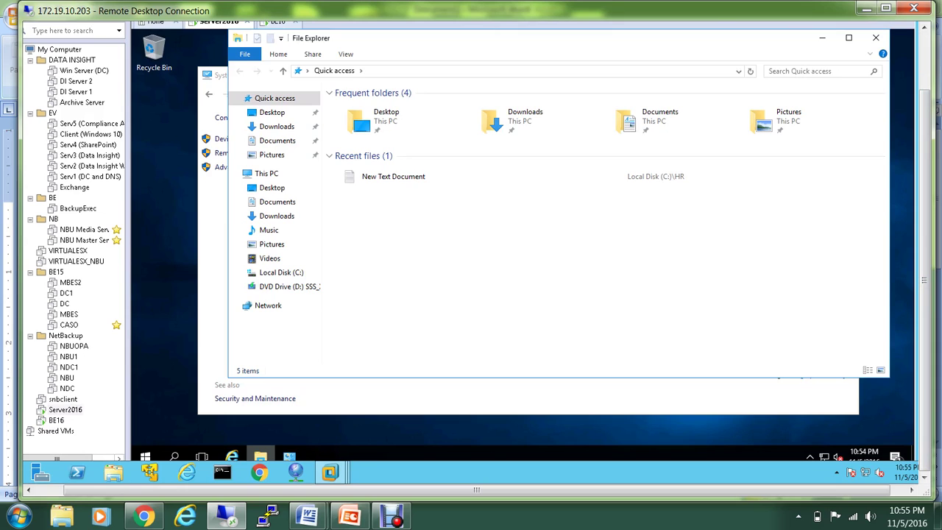
left_click(281, 273)
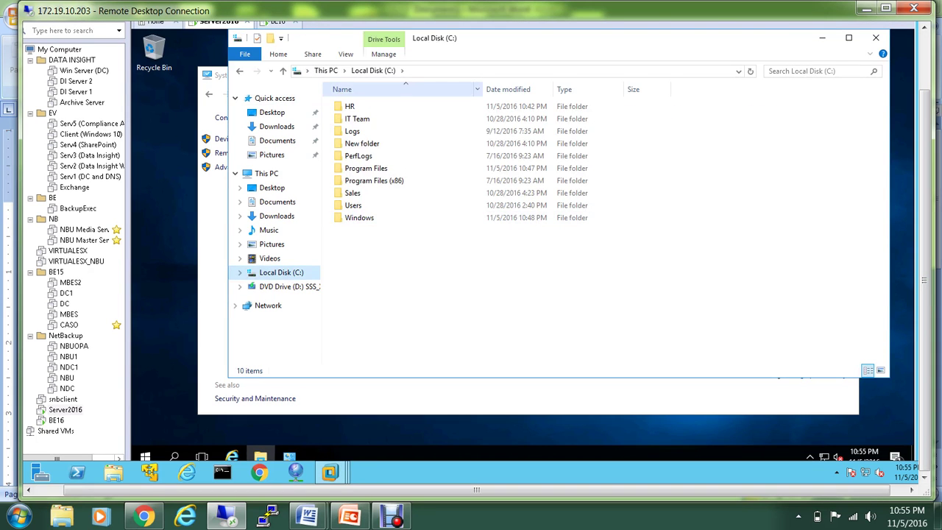
left_click(350, 106)
double_click(350, 106)
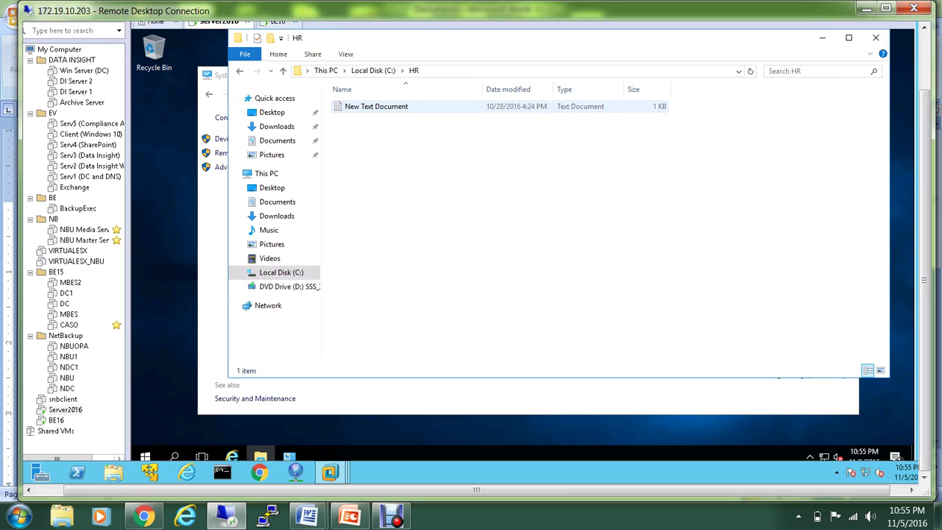
double_click(350, 106)
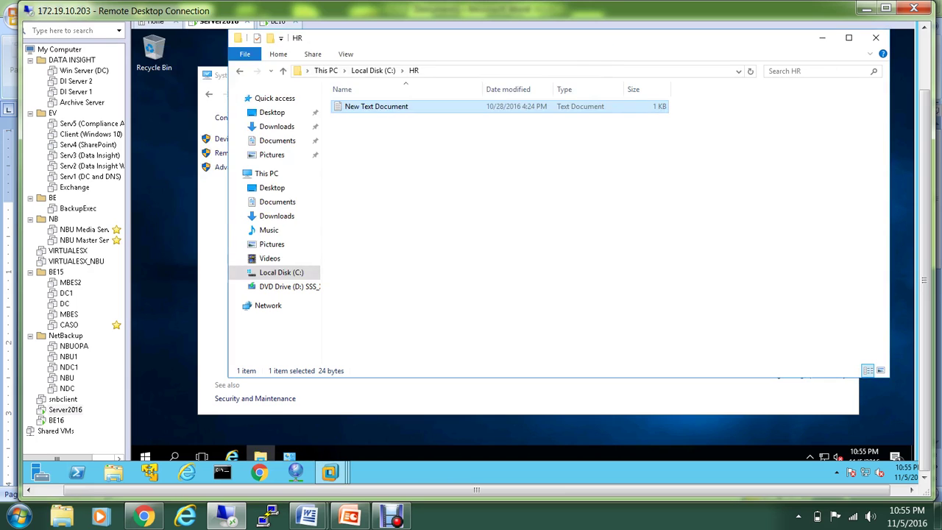
left_click(595, 53)
left_click(239, 71)
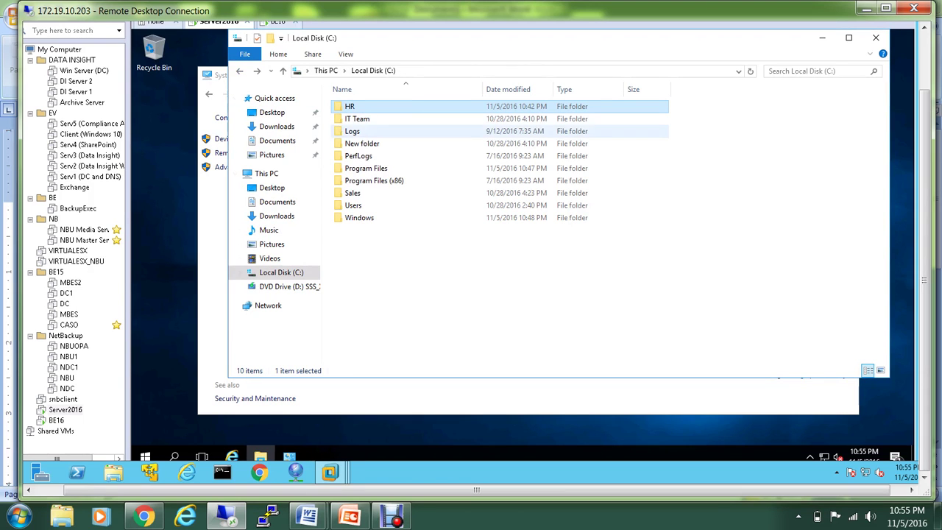
Delete the HR folder from Server2016's drive C: and permanently remove it by emptying the Recycle Bin.
right_click(381, 107)
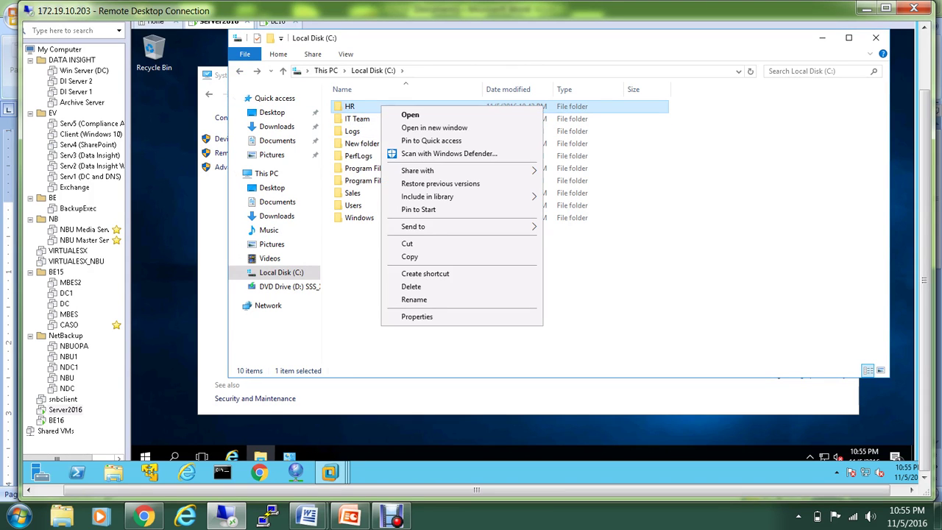
left_click(411, 286)
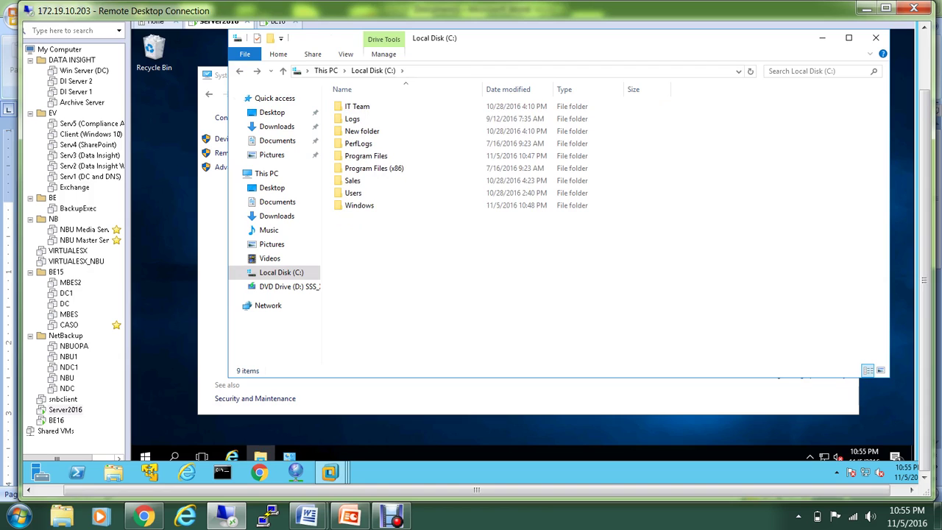
left_click(154, 52)
right_click(164, 47)
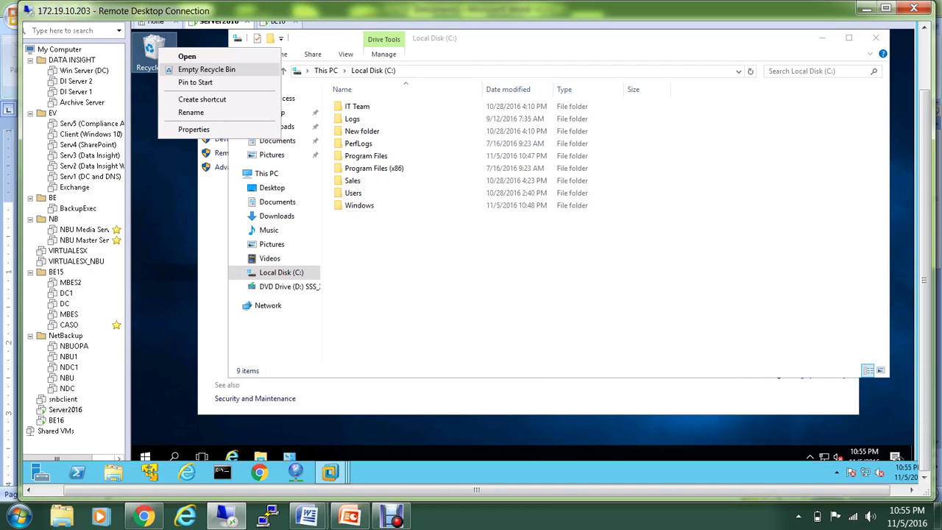
left_click(195, 67)
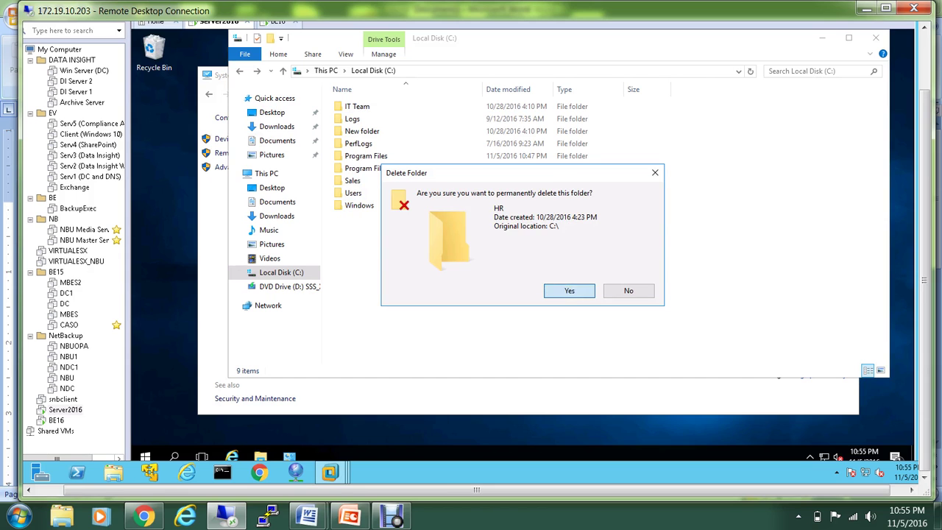
left_click(569, 290)
left_click(875, 38)
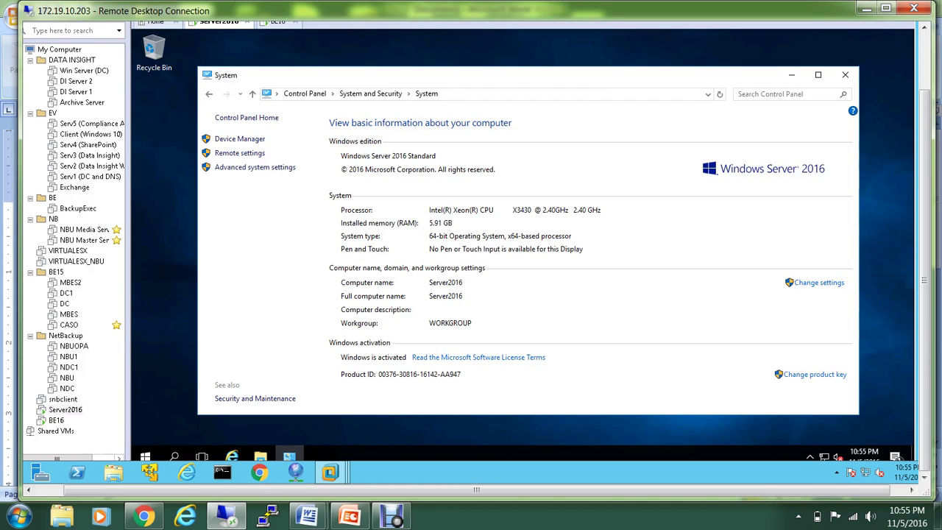
left_click(791, 74)
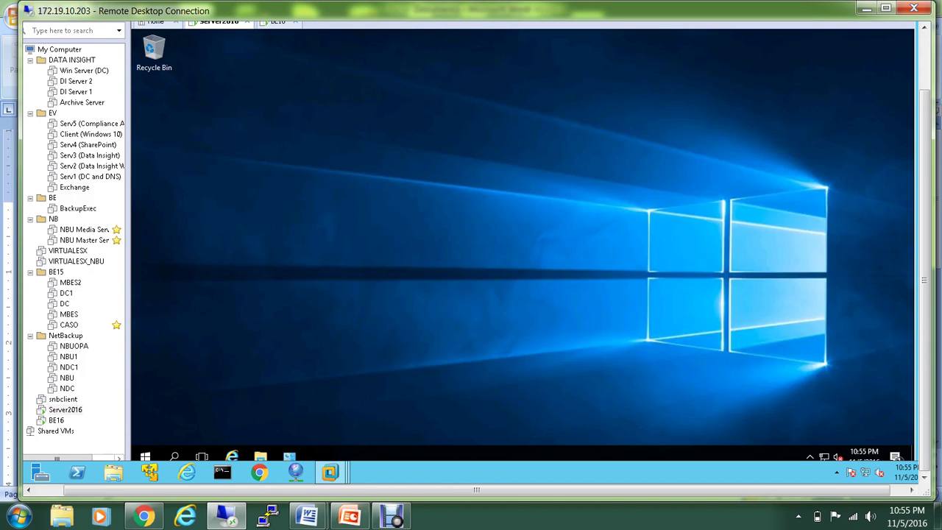
On the BE16 machine, start a restore of Server2016's files and folders from a backup set.
mouse_move(330, 472)
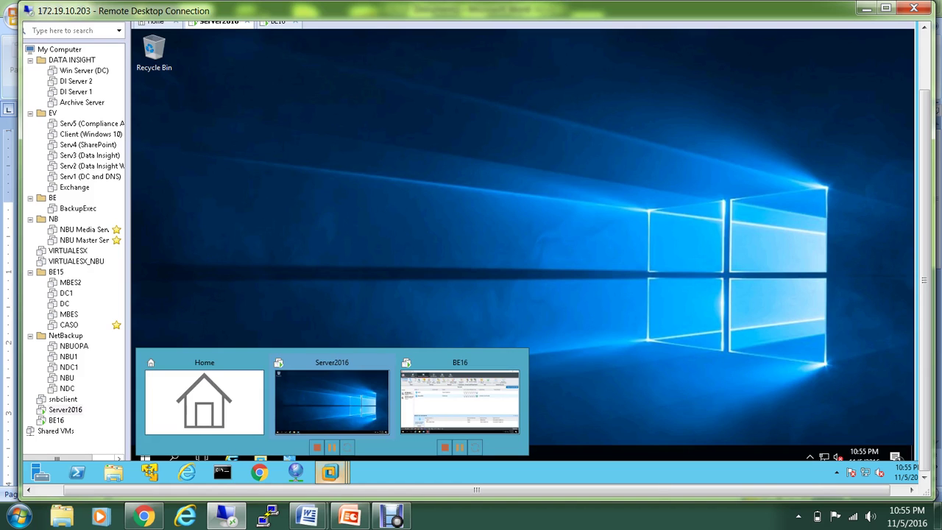
left_click(460, 401)
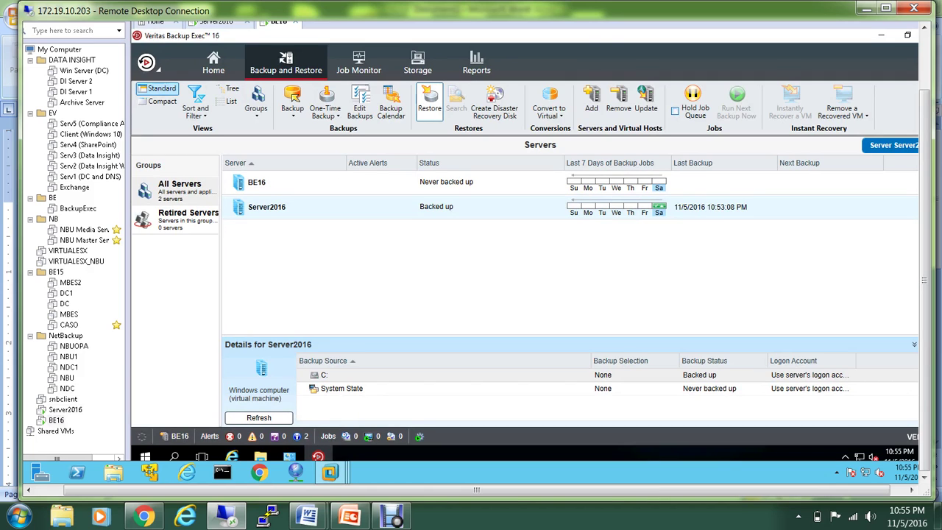
left_click(429, 102)
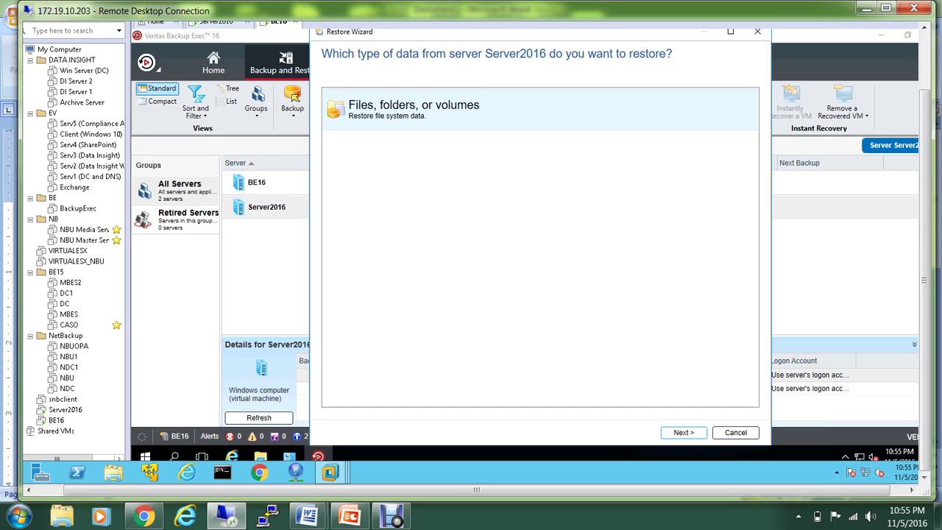
left_click(683, 432)
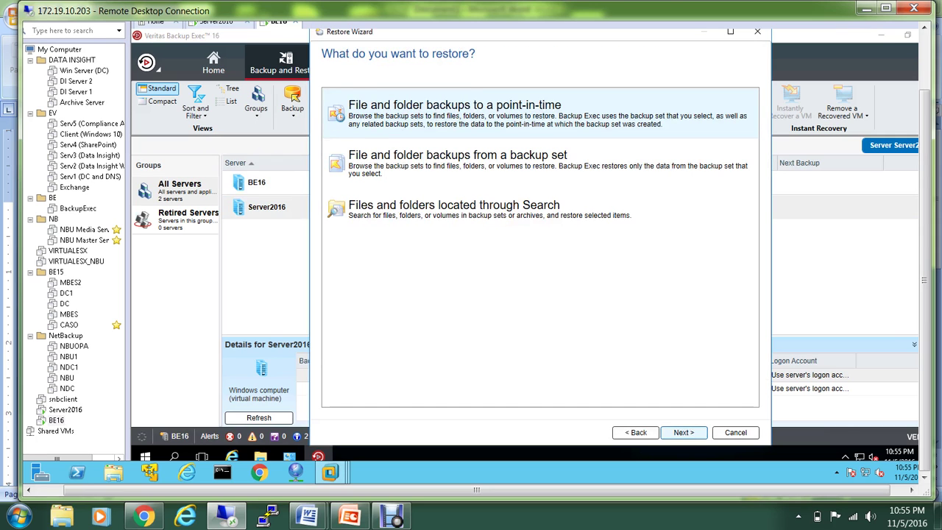
left_click(540, 163)
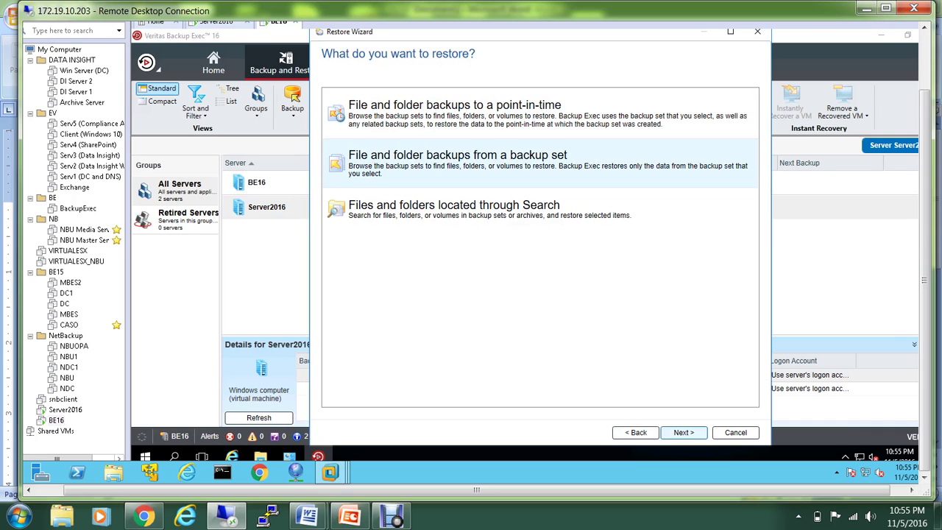
left_click(683, 432)
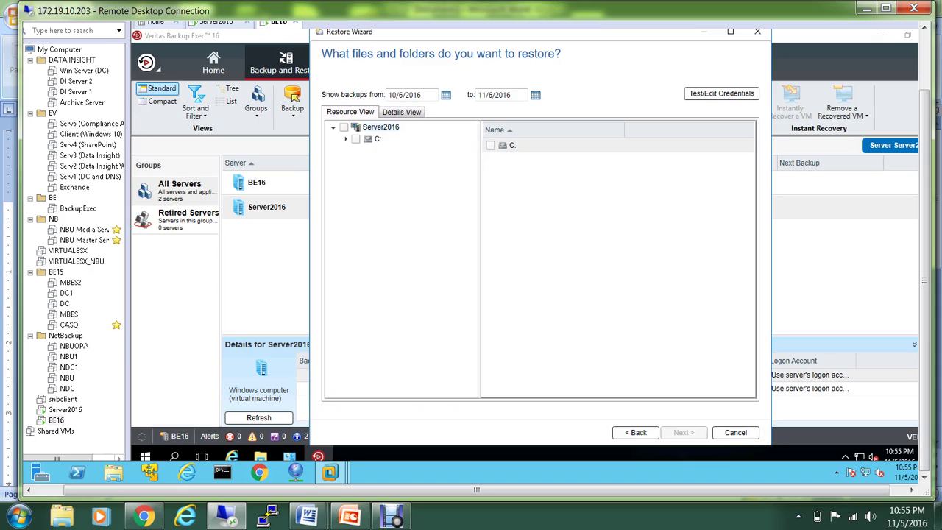
Select the 11/5/2016 10:54:14 PM backup set of drive C:, including the HR folder, for the restore.
left_click(345, 138)
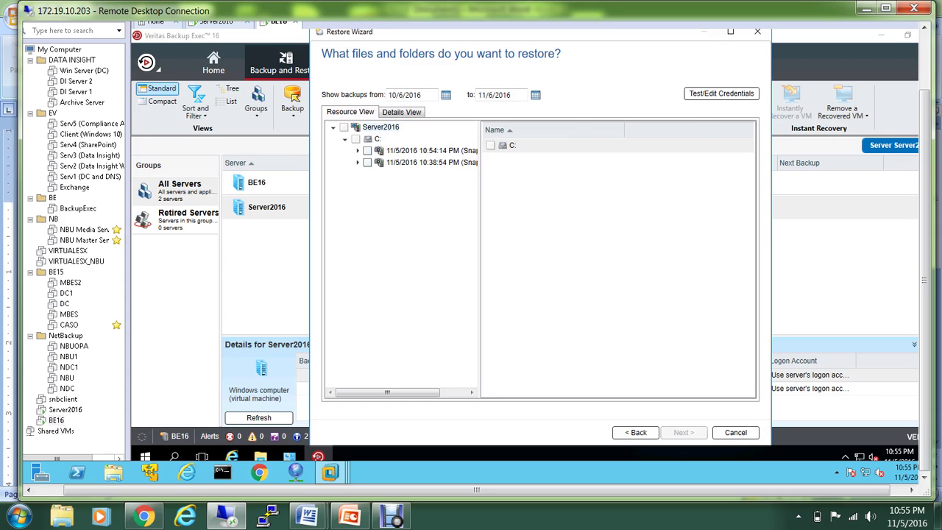
left_click(368, 150)
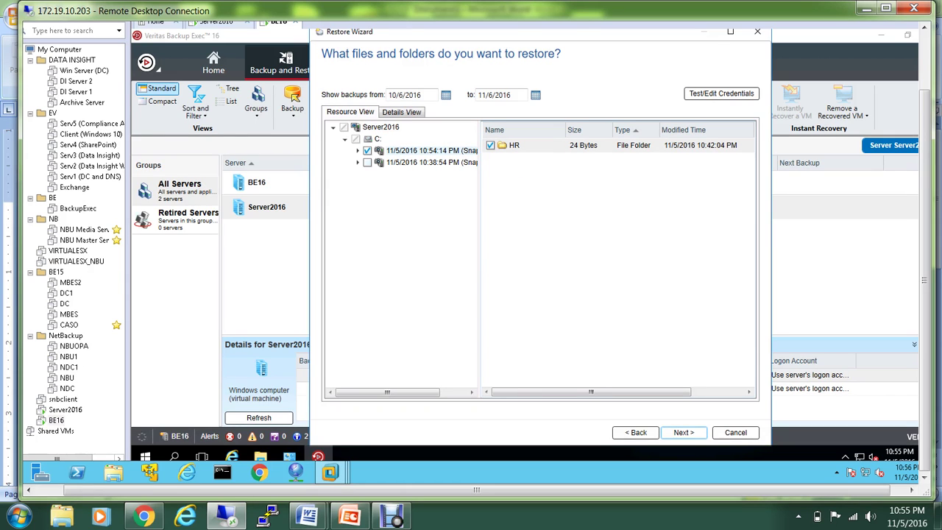
left_click(683, 432)
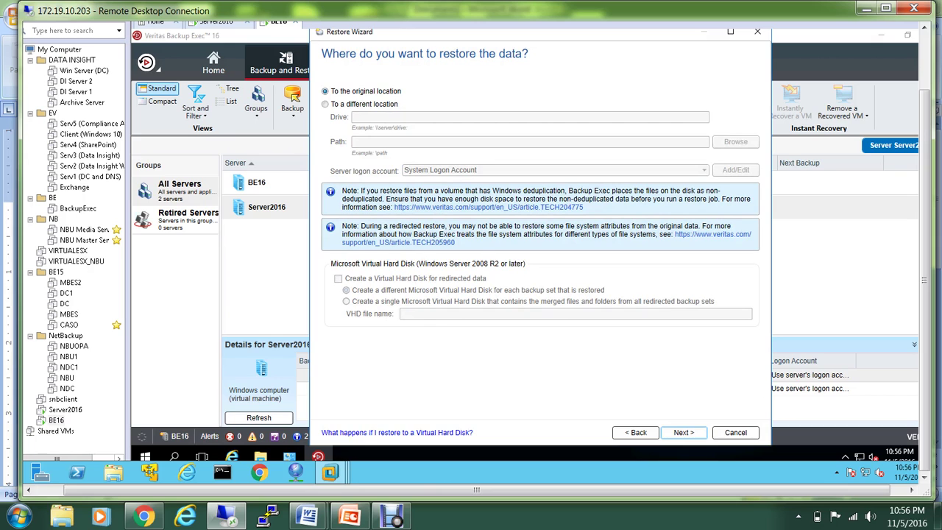
Restore to the original location, accepting the default restore options and adding no pre/post commands or notifications.
left_click(683, 432)
left_click(683, 432)
left_click(684, 432)
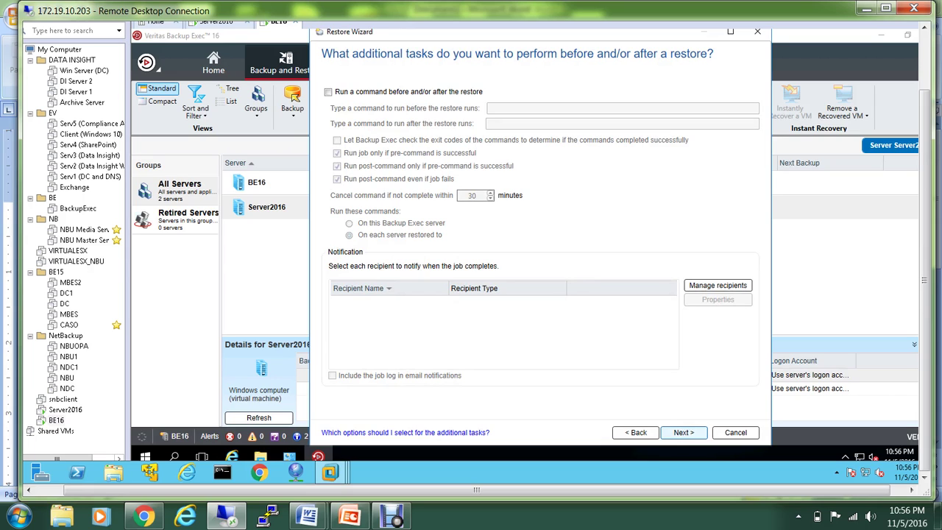
left_click(683, 432)
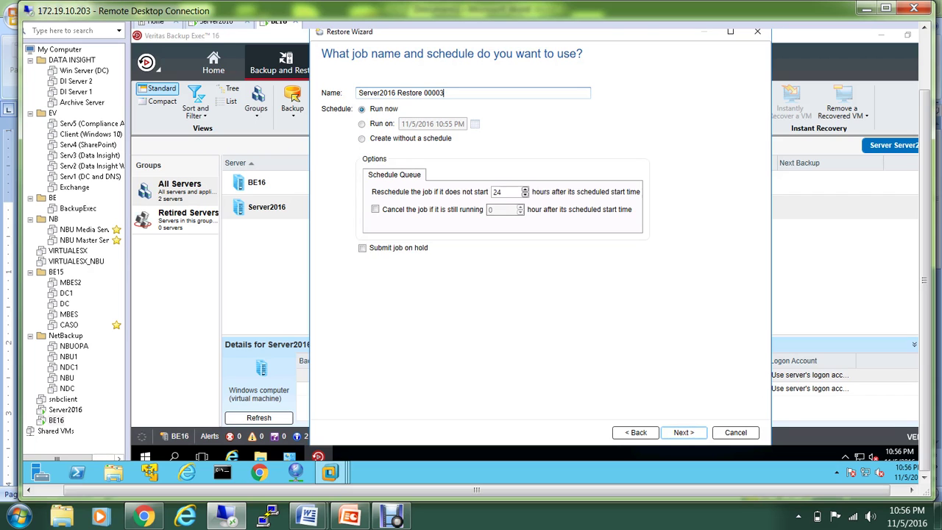
Name the restore job HR Restore with the run-now schedule, and try to submit it.
key("BackSpace")
key("BackSpace")
key("BackSpace")
key("BackSpace")
key("BackSpace")
key("BackSpace")
key("BackSpace")
key("BackSpace")
key("BackSpace")
key("BackSpace")
key("BackSpace")
key("BackSpace")
key("BackSpace")
key("BackSpace")
key("BackSpace")
key("BackSpace")
key("BackSpace")
key("BackSpace")
key("BackSpace")
key("BackSpace")
key("BackSpace")
key("BackSpace")
key("BackSpace")
key("BackSpace")
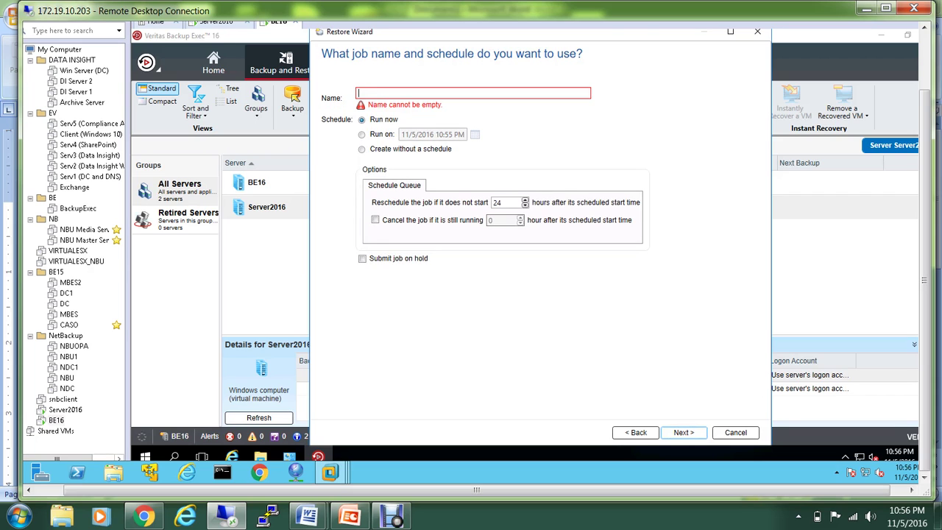
type("H")
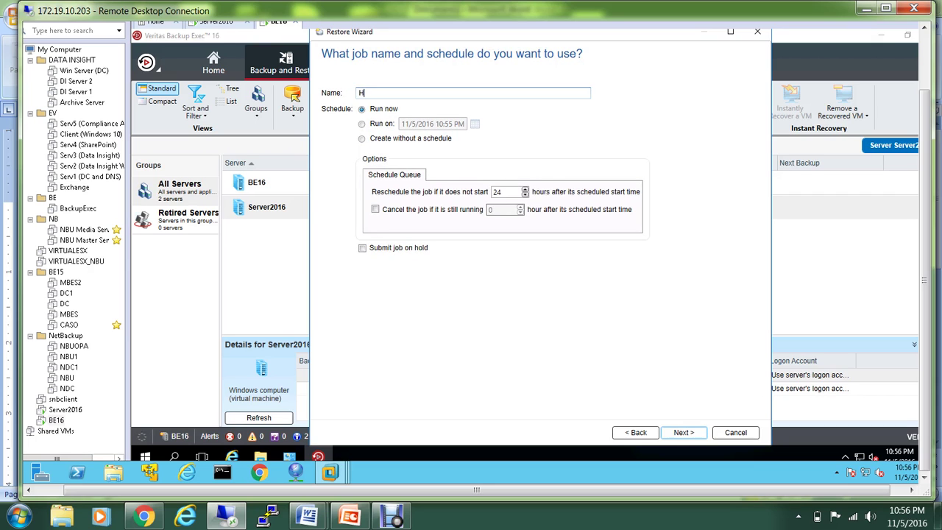
key("BackSpace")
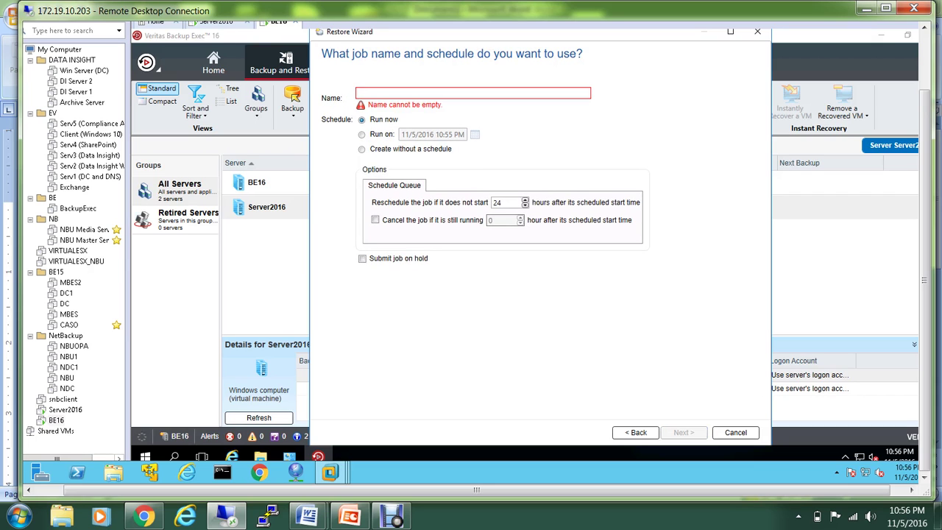
type("HR ")
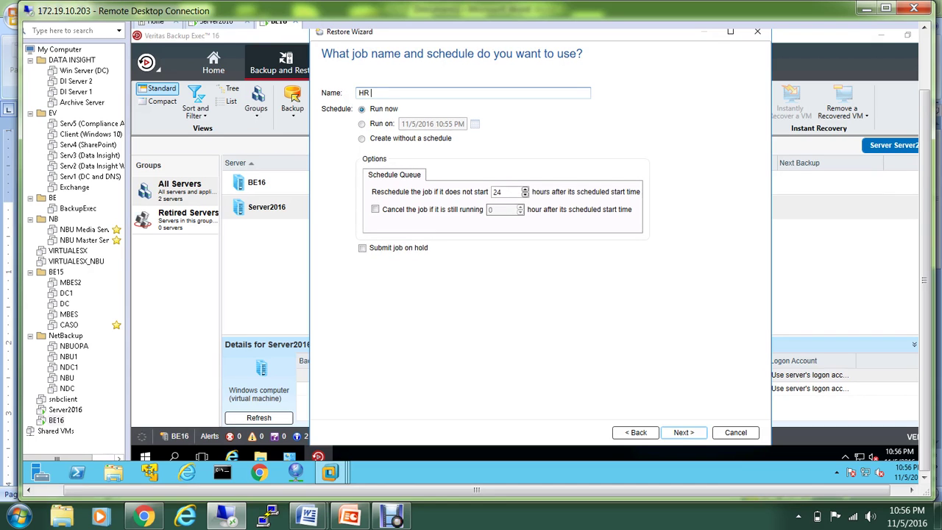
type("Restore")
left_click(683, 433)
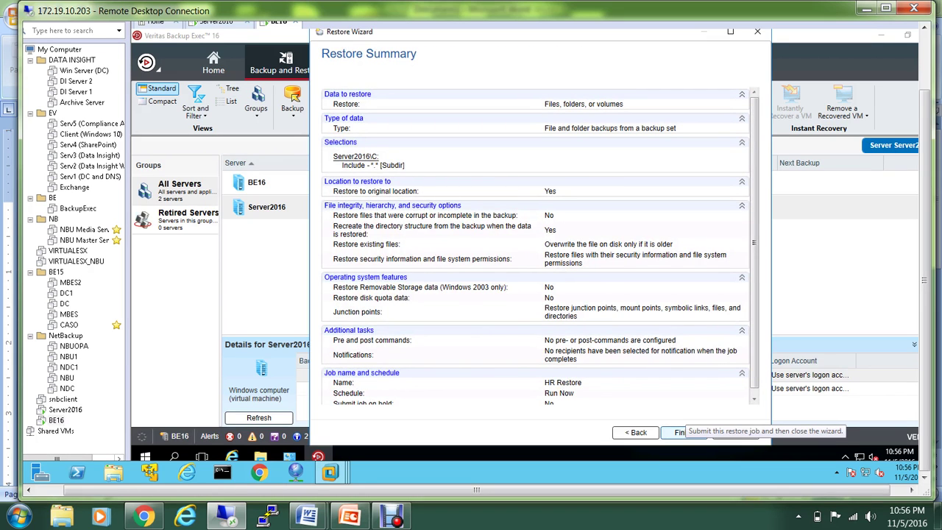
left_click(683, 433)
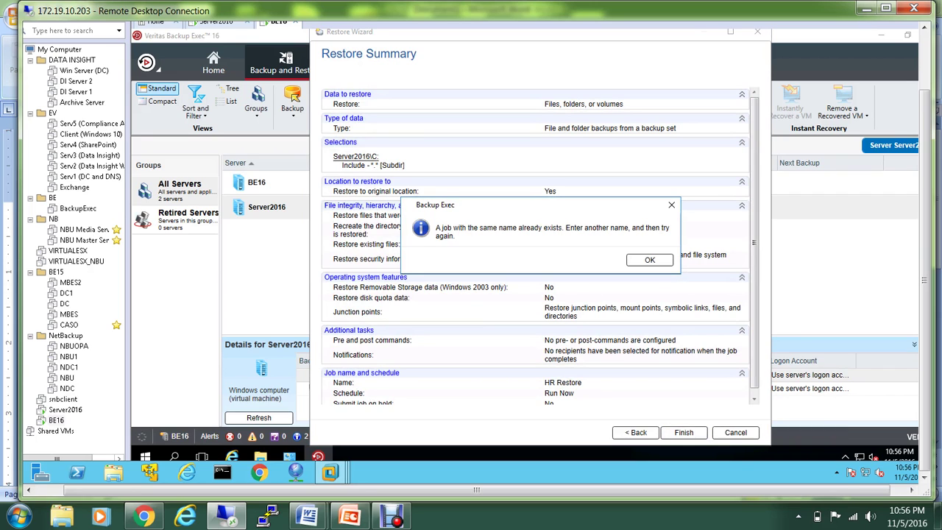
Rename the restore job to HR Restore 1 and submit it.
left_click(650, 259)
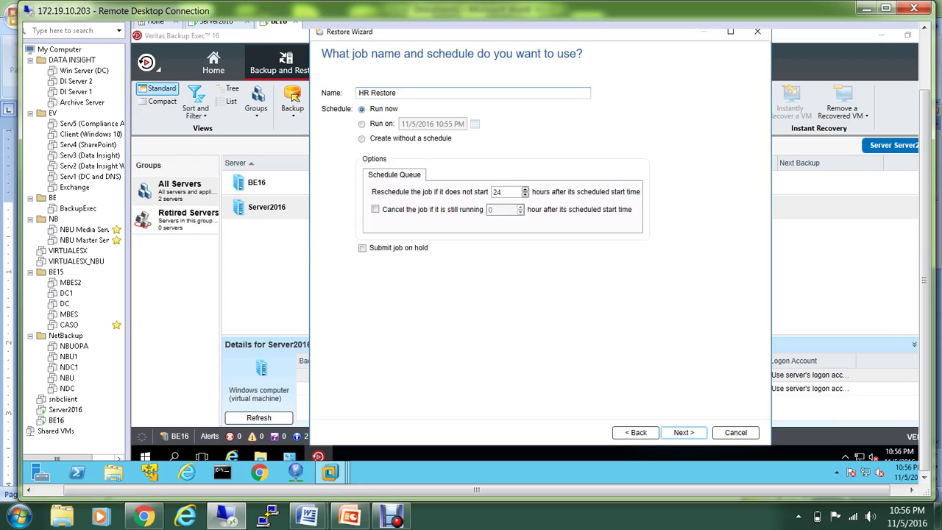
type("1")
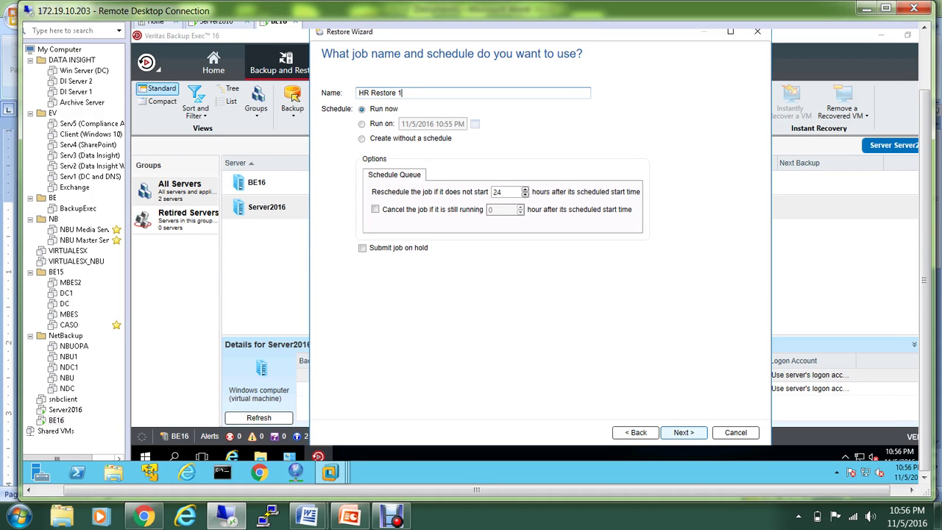
left_click(684, 432)
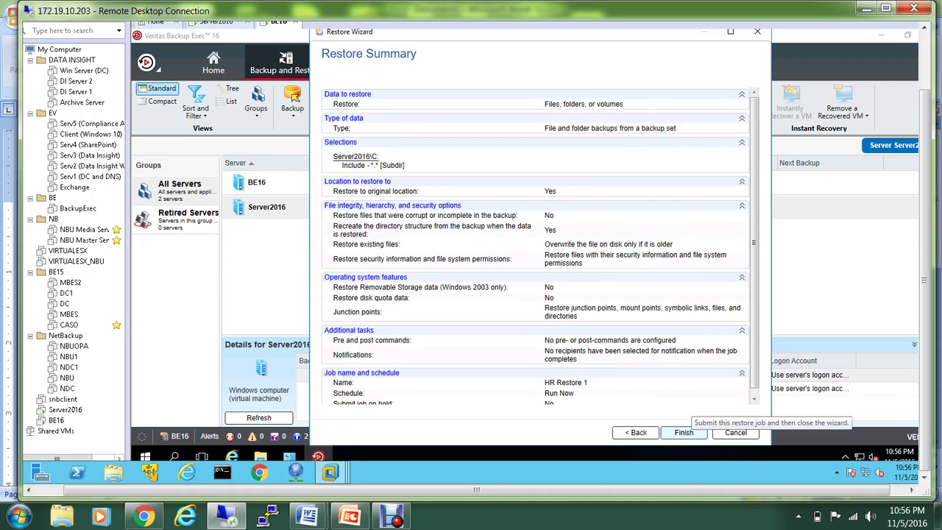
left_click(684, 432)
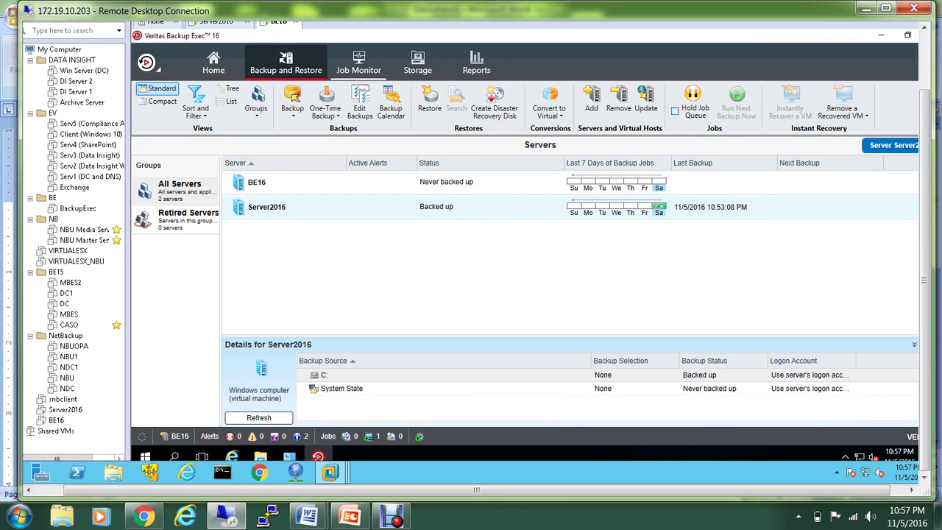
Check the HR Restore 1 job's status, and open New Text Document in C:\HR on Server2016 to verify the restored content.
left_click(359, 63)
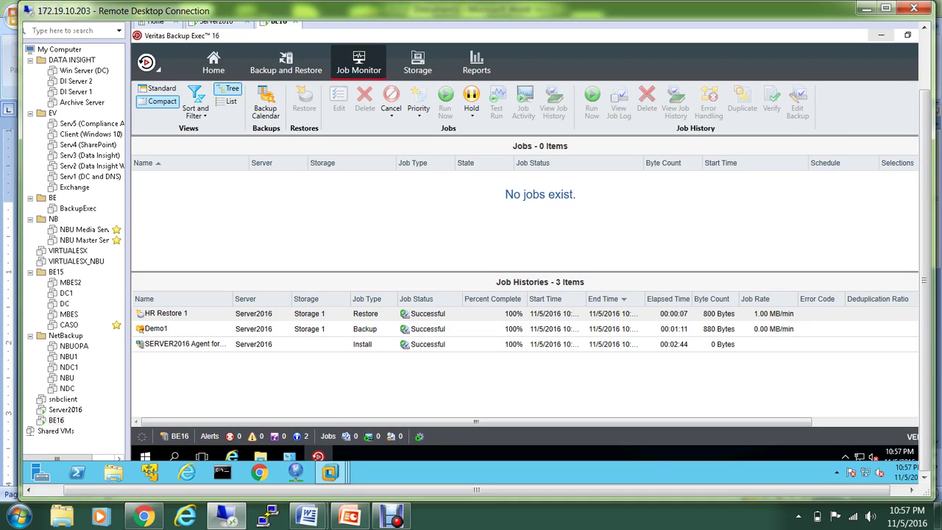
left_click_drag(924, 279, 924, 266)
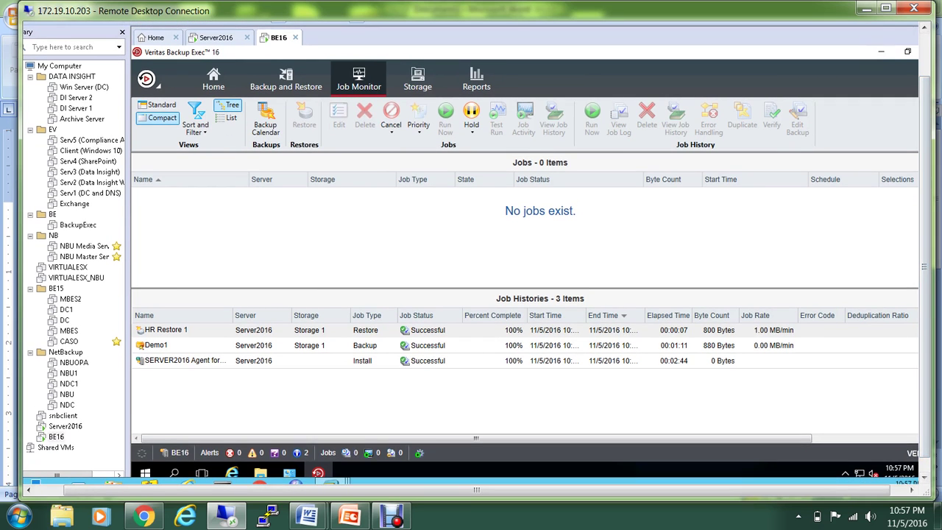
left_click(216, 37)
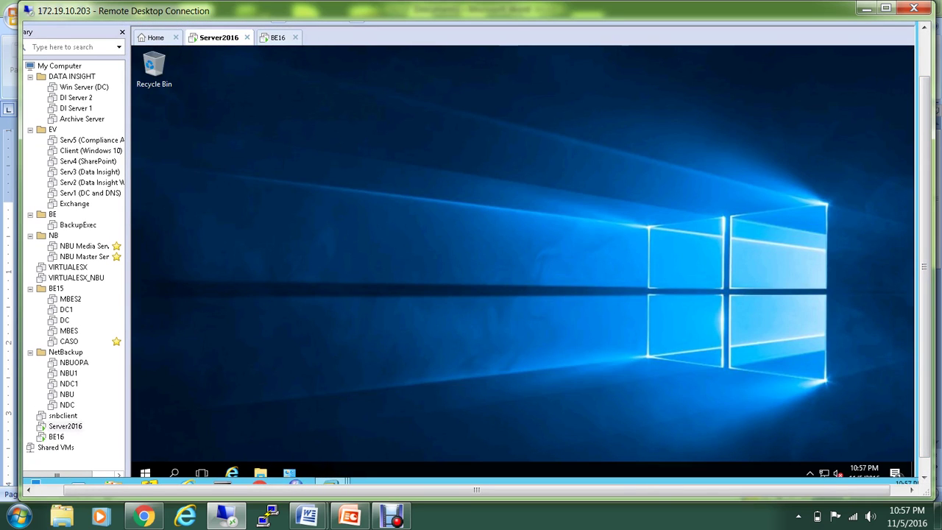
left_click(261, 473)
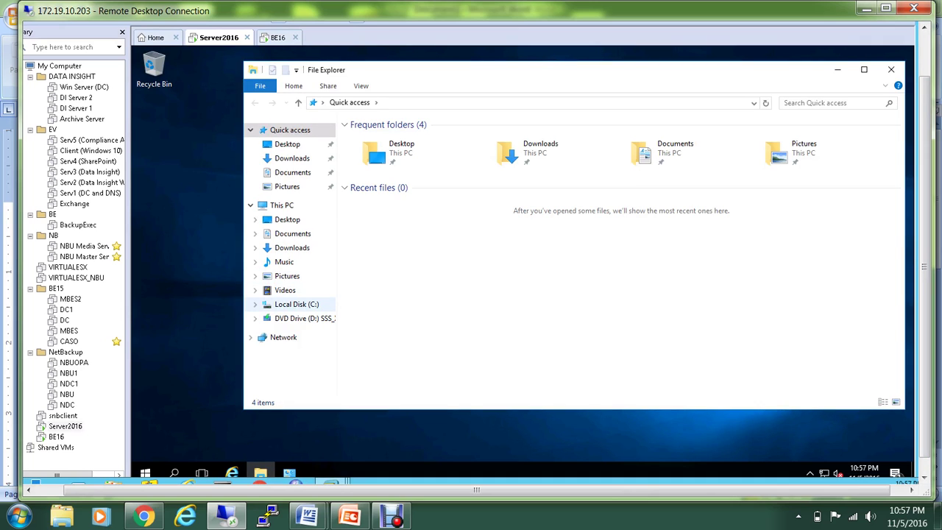
left_click(297, 304)
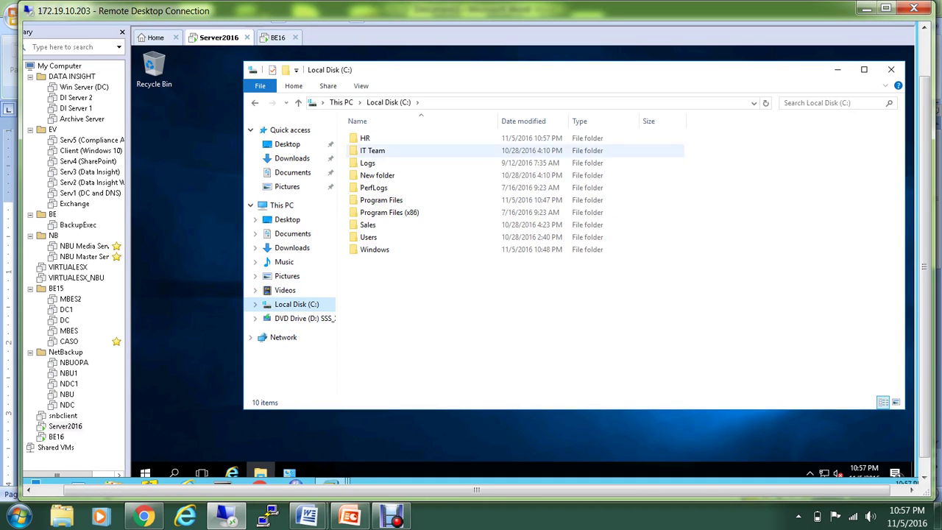
double_click(365, 138)
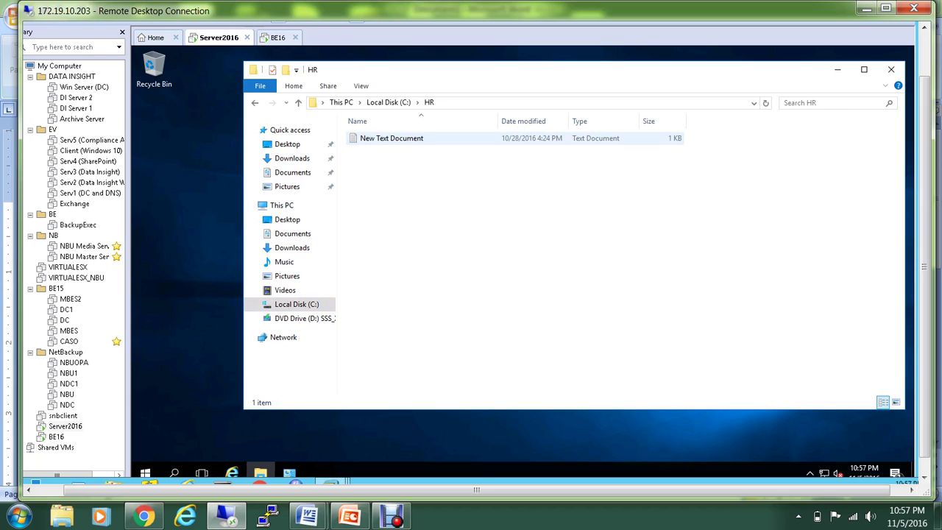
double_click(391, 137)
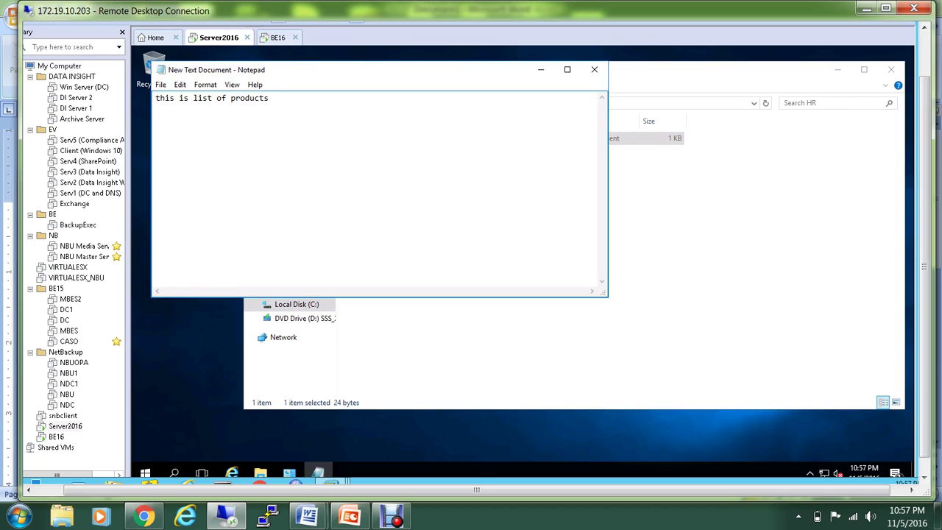
left_click(594, 70)
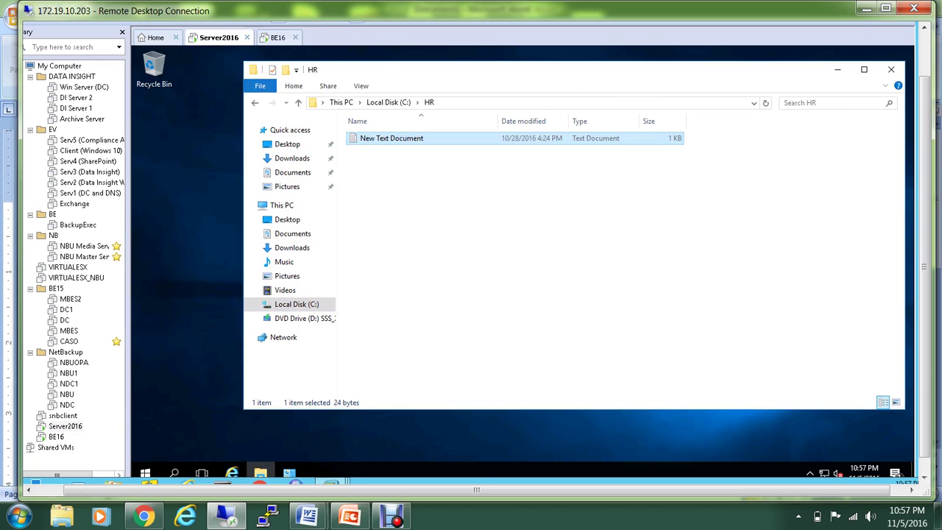
left_click(891, 69)
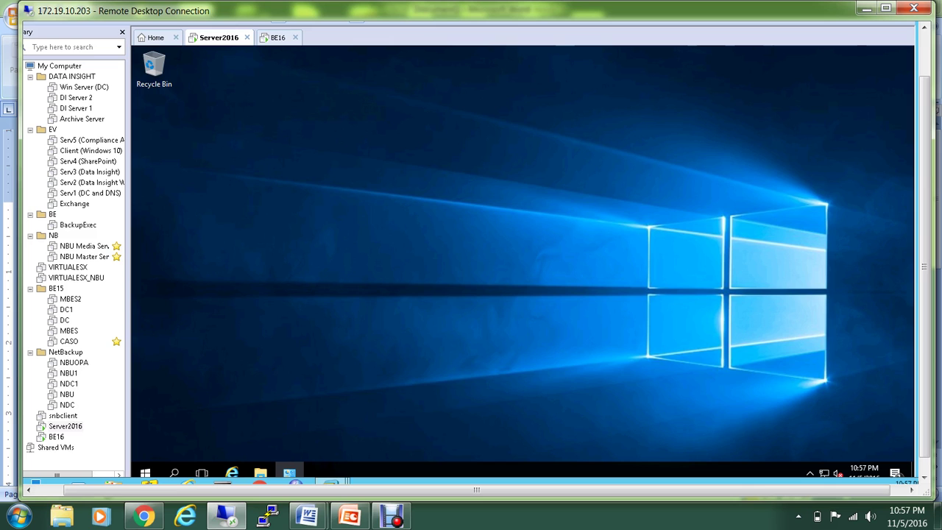
Review the DEMO outline in Word and the What's New slide in PowerPoint, and return to the Server2016 remote desktop session.
mouse_move(226, 516)
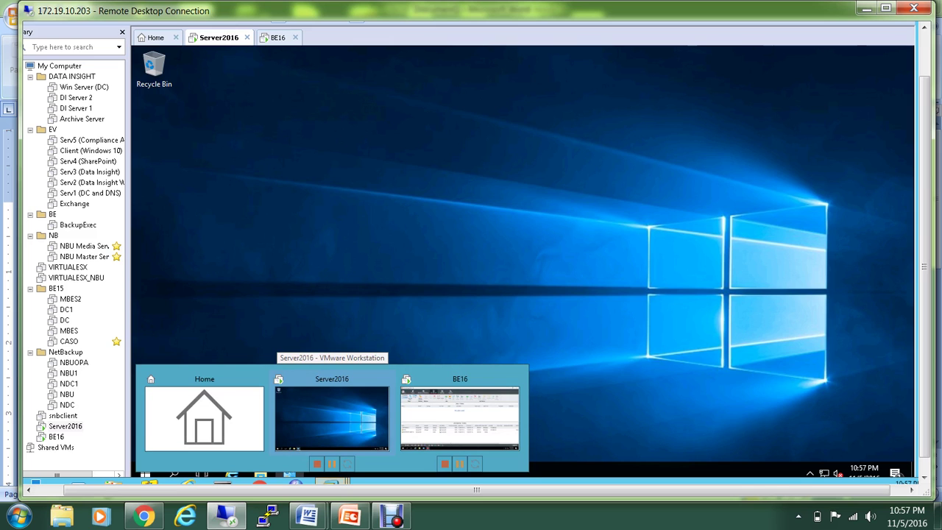
mouse_move(307, 515)
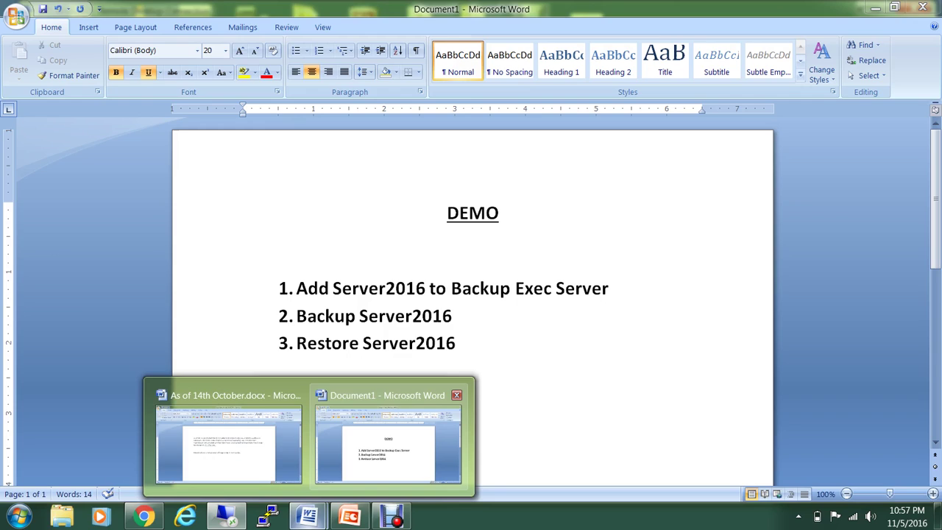
left_click(388, 442)
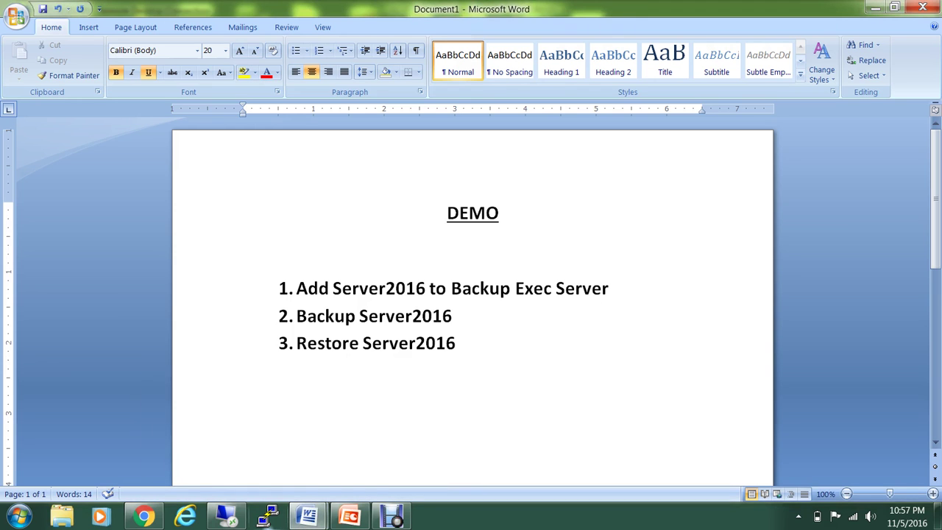
mouse_move(350, 515)
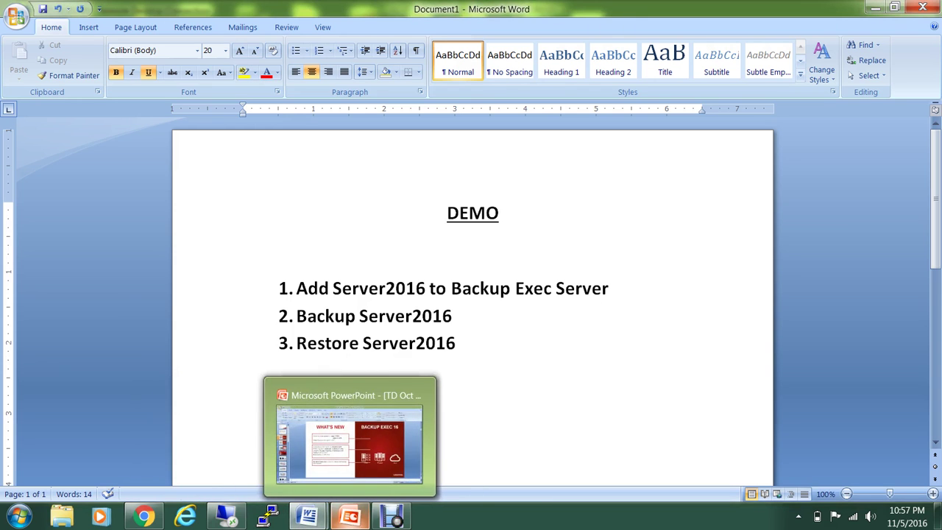
left_click(350, 441)
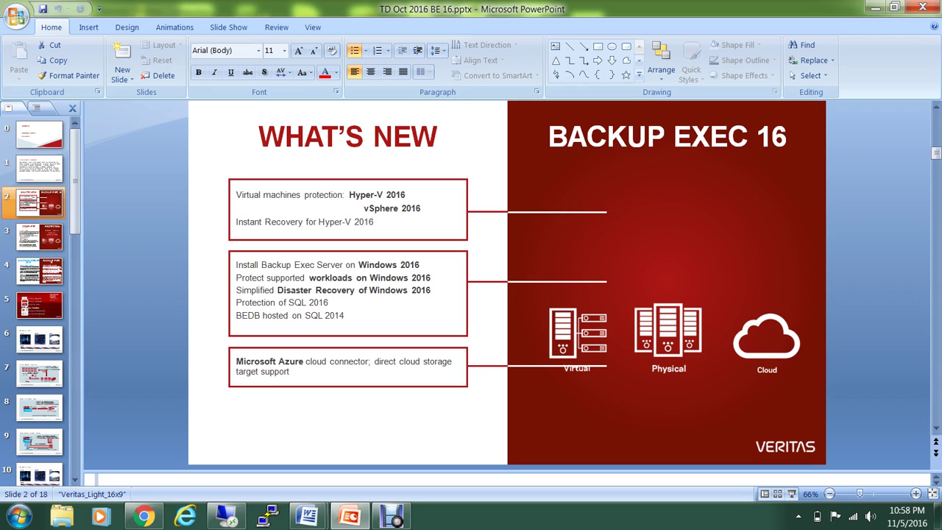
mouse_move(229, 519)
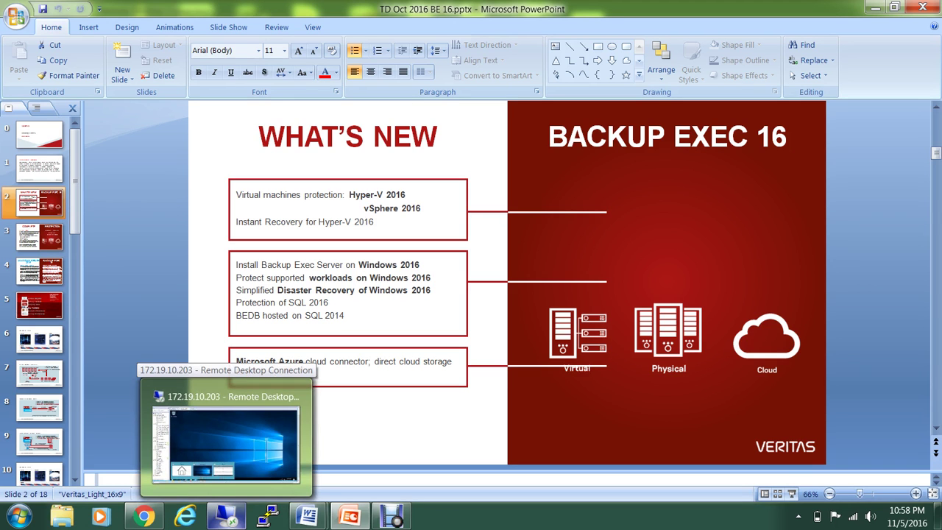
left_click(226, 442)
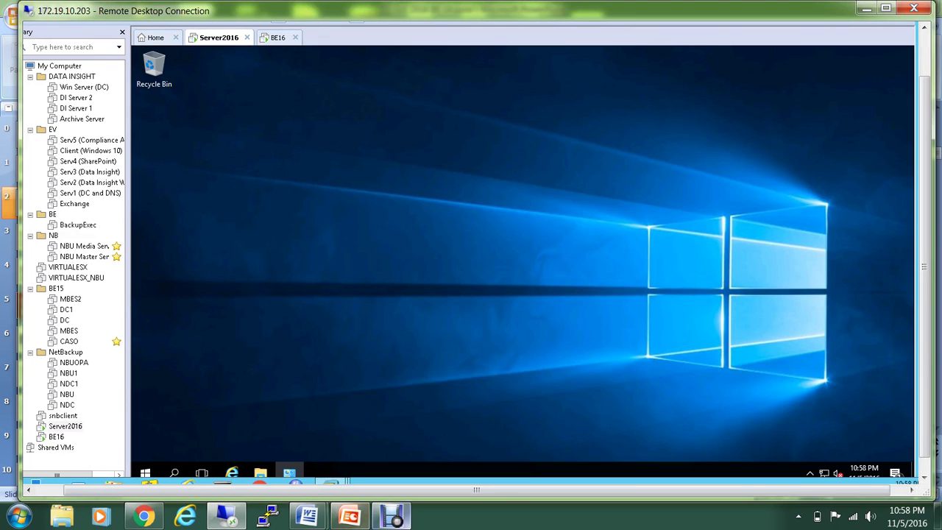
mouse_move(391, 516)
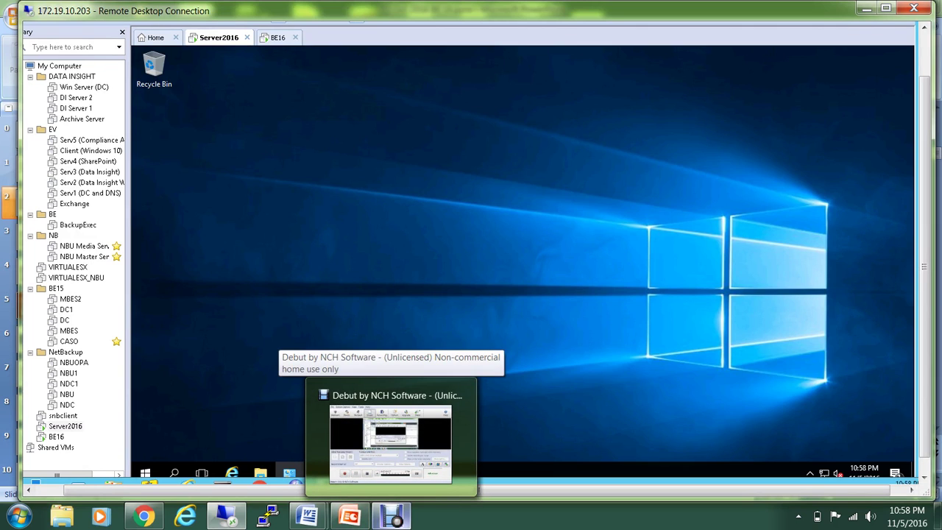